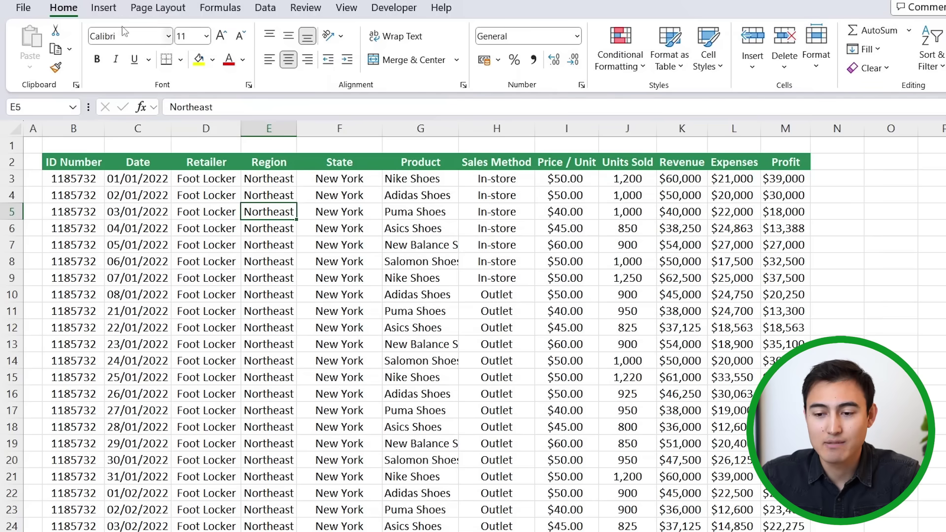
Create a PivotTable from the sales data on a new worksheet
{"action": "left_click", "coordinate": [99, 13]}
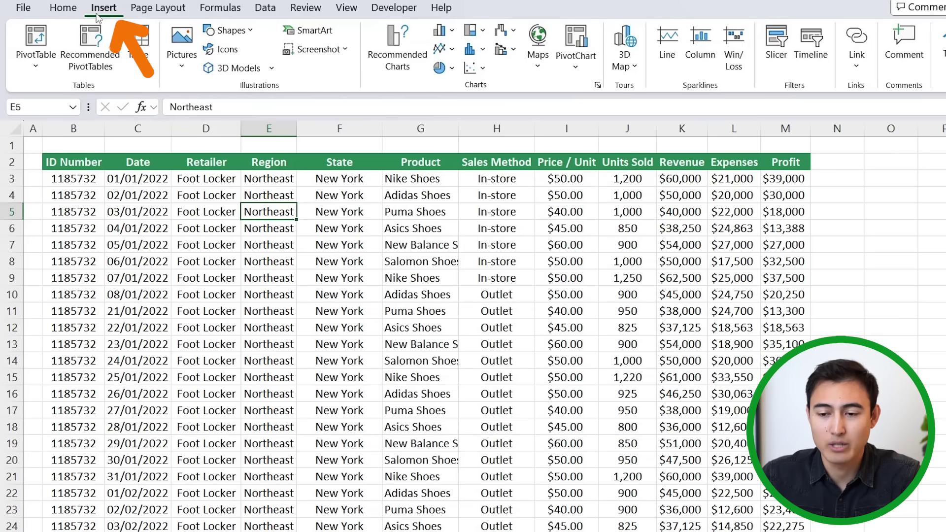
{"action": "left_click", "coordinate": [35, 35]}
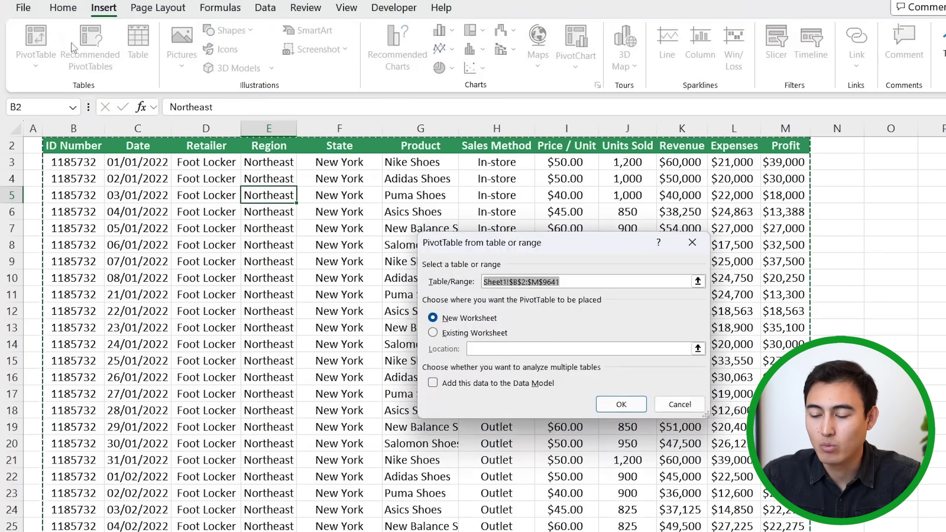
{"action": "key", "text": "Return"}
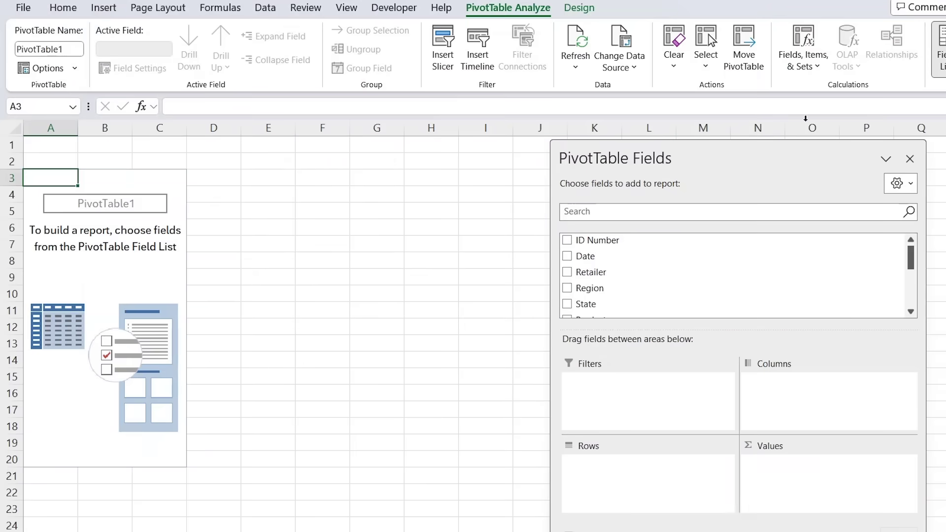
{"action": "left_click_drag", "start_coordinate": [725, 153], "coordinate": [749, 153]}
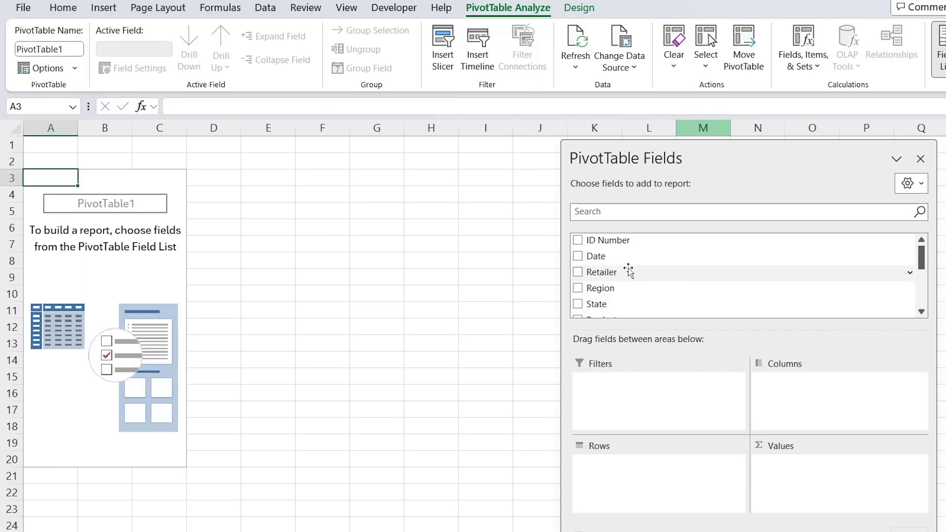
Put Product in Rows and sum Revenue, Expenses and Profit in Values
{"action": "scroll", "coordinate": [627, 271], "scroll_direction": "down", "scroll_amount": 2}
{"action": "left_click_drag", "start_coordinate": [596, 284], "coordinate": [627, 485]}
{"action": "scroll", "coordinate": [606, 294], "scroll_direction": "down", "scroll_amount": 4}
{"action": "scroll", "coordinate": [606, 295], "scroll_direction": "down", "scroll_amount": 1}
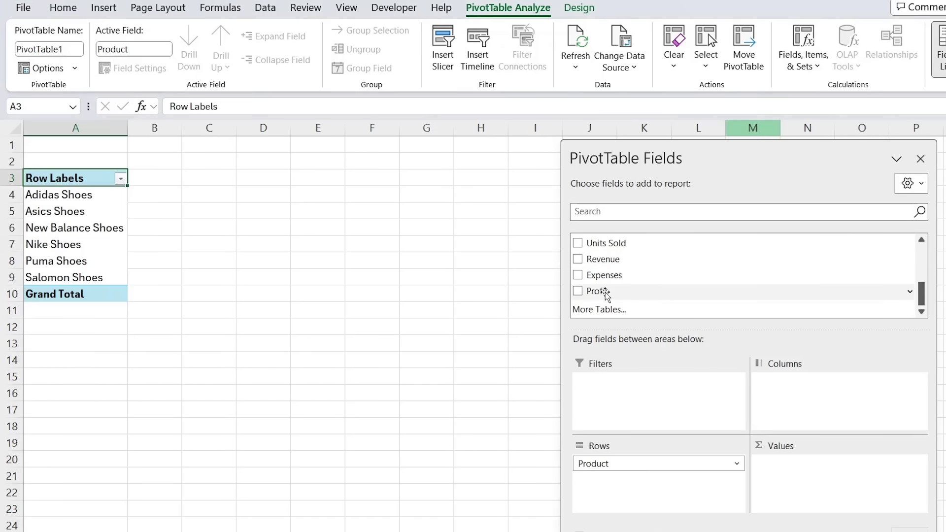
{"action": "left_click_drag", "start_coordinate": [613, 259], "coordinate": [836, 469]}
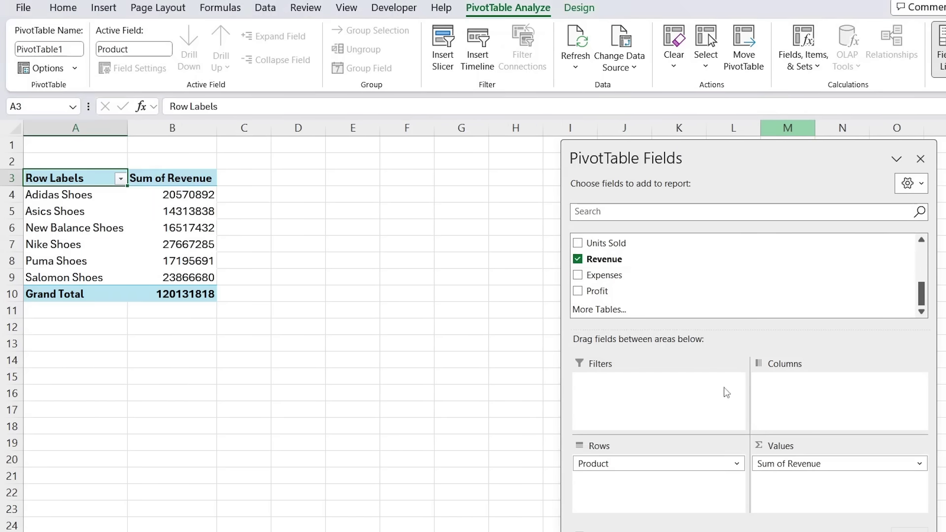
{"action": "left_click_drag", "start_coordinate": [628, 275], "coordinate": [830, 490]}
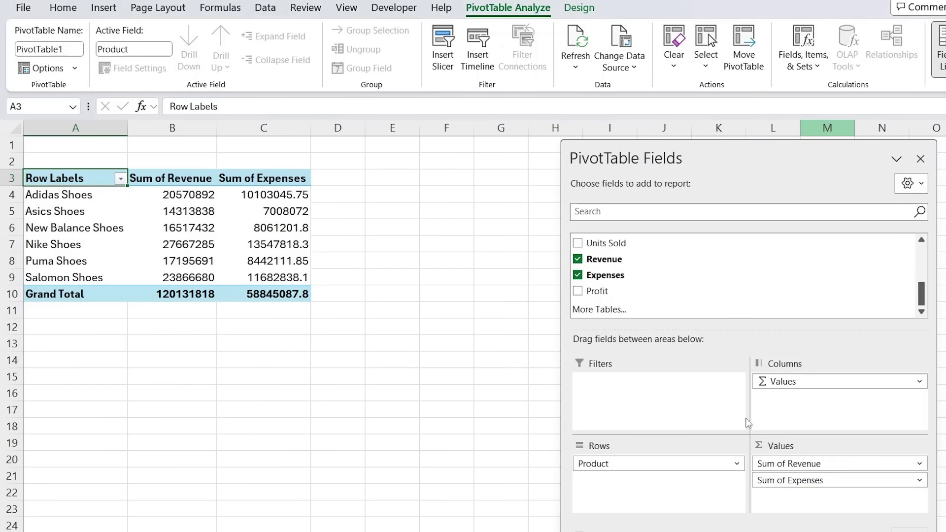
{"action": "left_click_drag", "start_coordinate": [597, 291], "coordinate": [813, 506]}
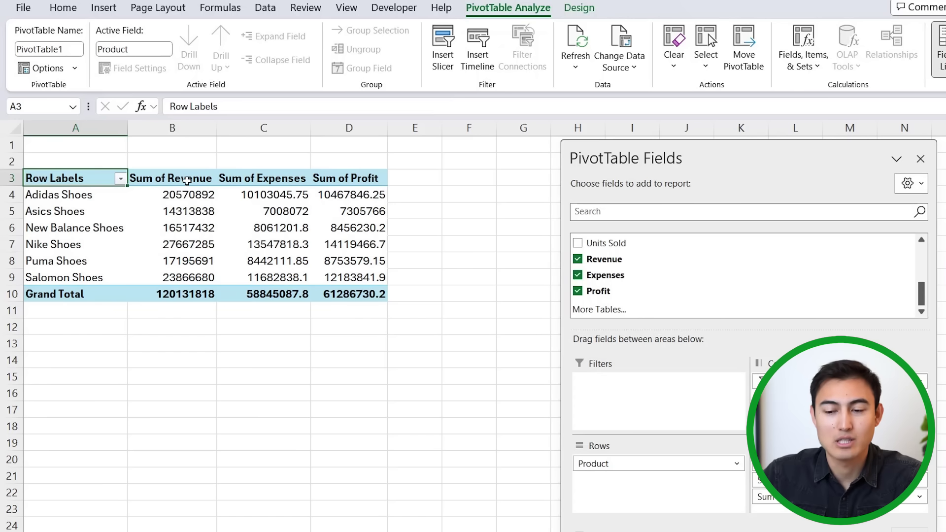
{"action": "left_click", "coordinate": [131, 179]}
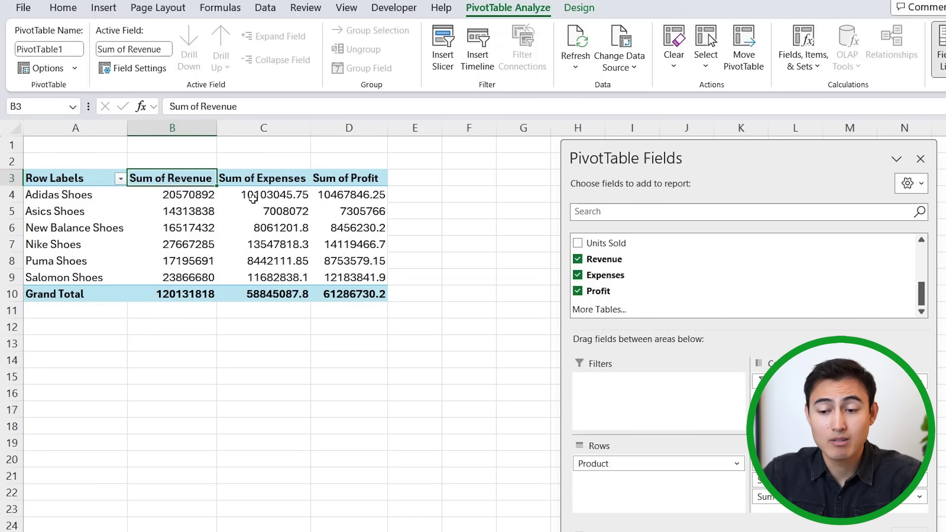
{"action": "type", "text": "R"}
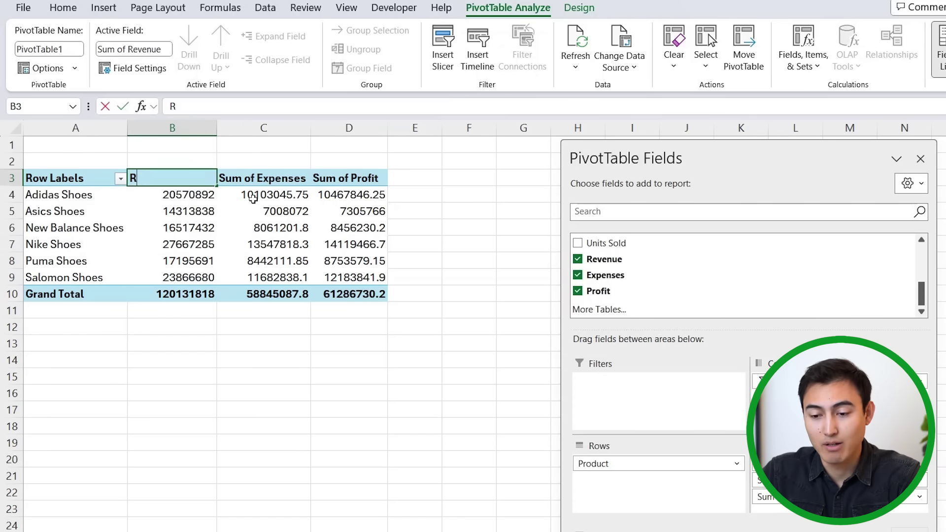
{"action": "type", "text": "evenue"}
{"action": "key", "text": "Return"}
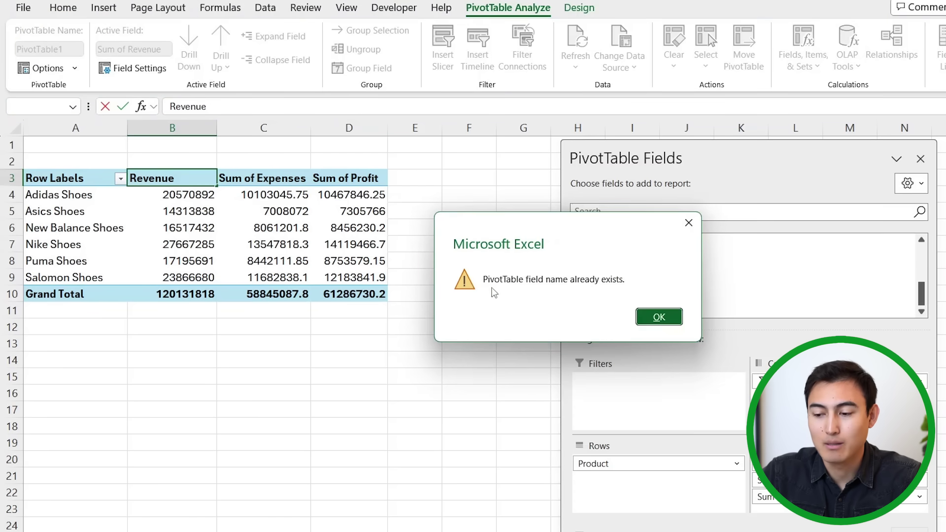
{"action": "left_click", "coordinate": [649, 321]}
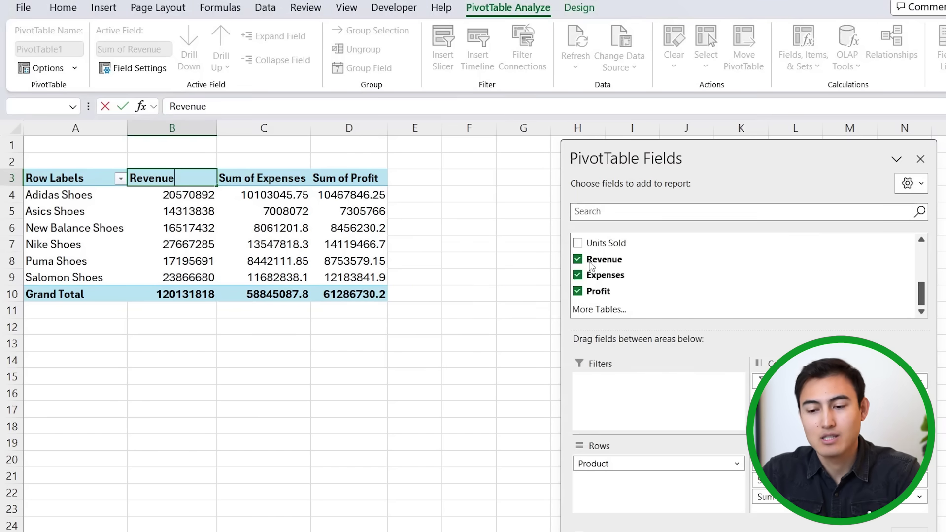
{"action": "key", "text": "Escape"}
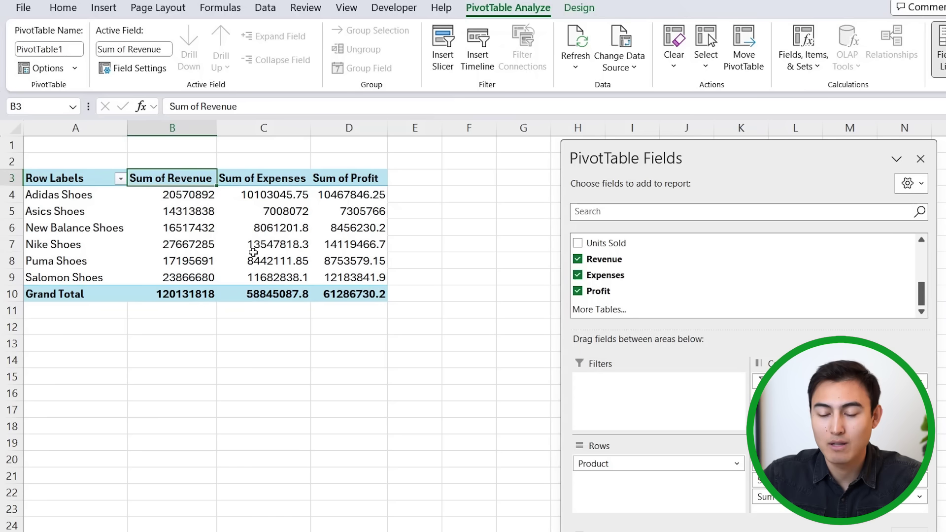
Replace 'Sum of ' with a space in all pivot value headers using Find and Replace
{"action": "key", "text": "Down"}
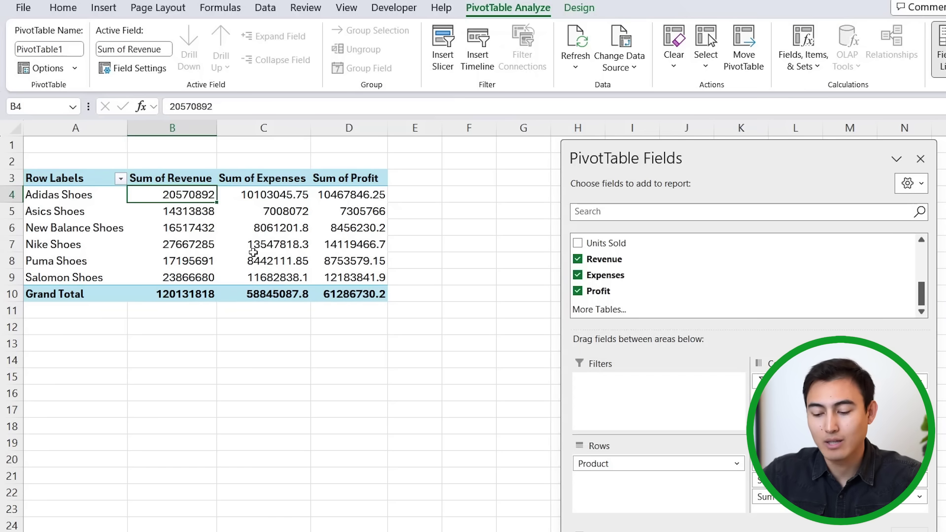
{"action": "key", "text": "ctrl+h"}
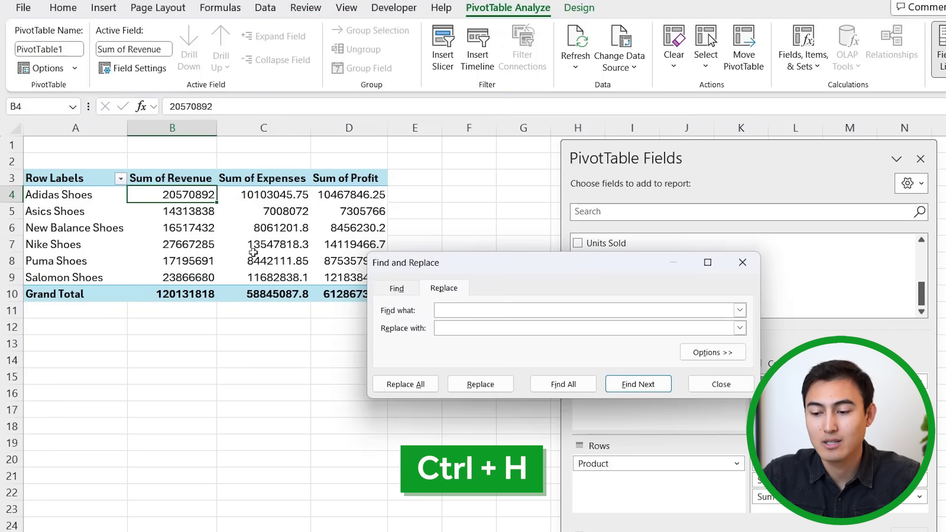
{"action": "left_click_drag", "start_coordinate": [482, 266], "coordinate": [317, 218]}
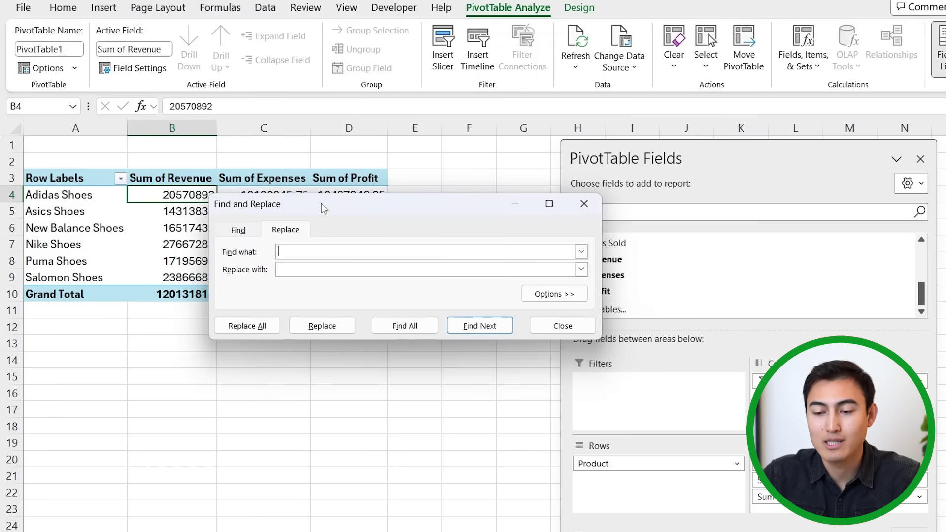
{"action": "left_click", "coordinate": [314, 263]}
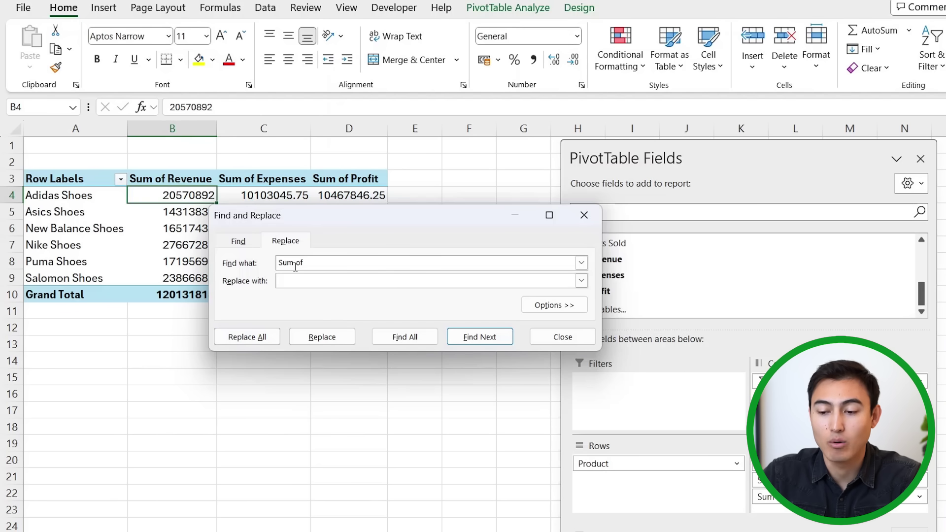
{"action": "left_click", "coordinate": [247, 337]}
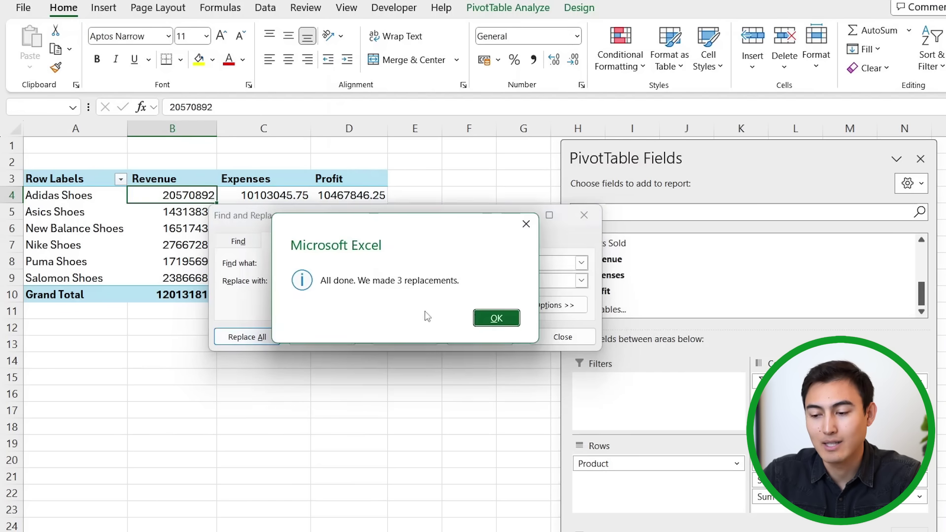
{"action": "left_click", "coordinate": [493, 319]}
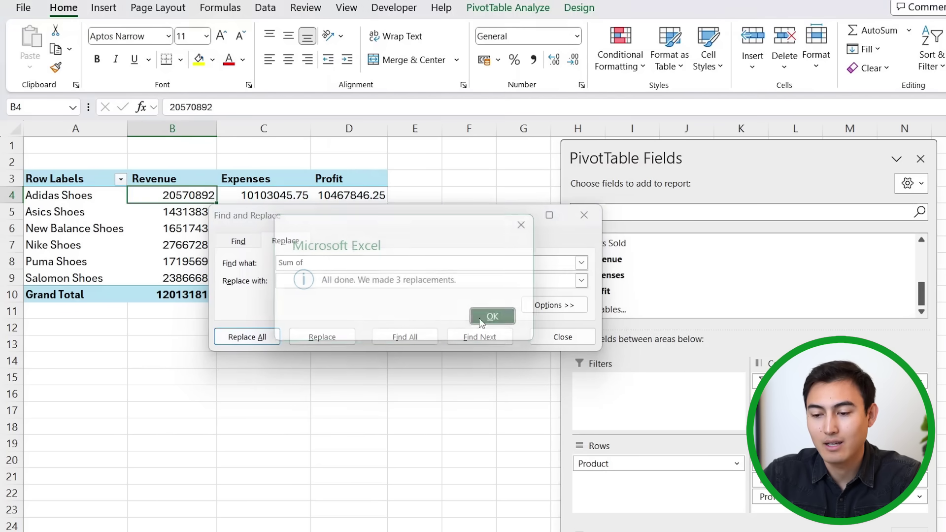
{"action": "left_click", "coordinate": [557, 339]}
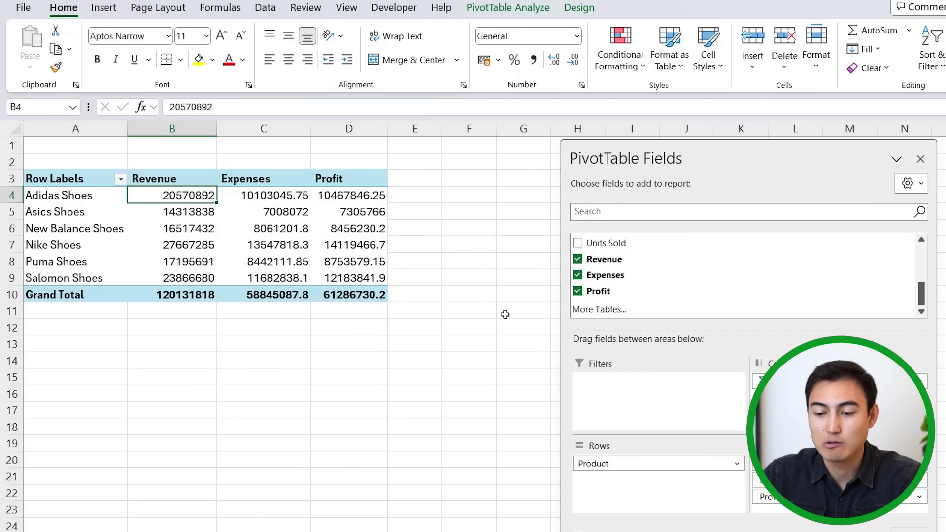
Edit the Revenue header text in B3
{"action": "left_click", "coordinate": [159, 178]}
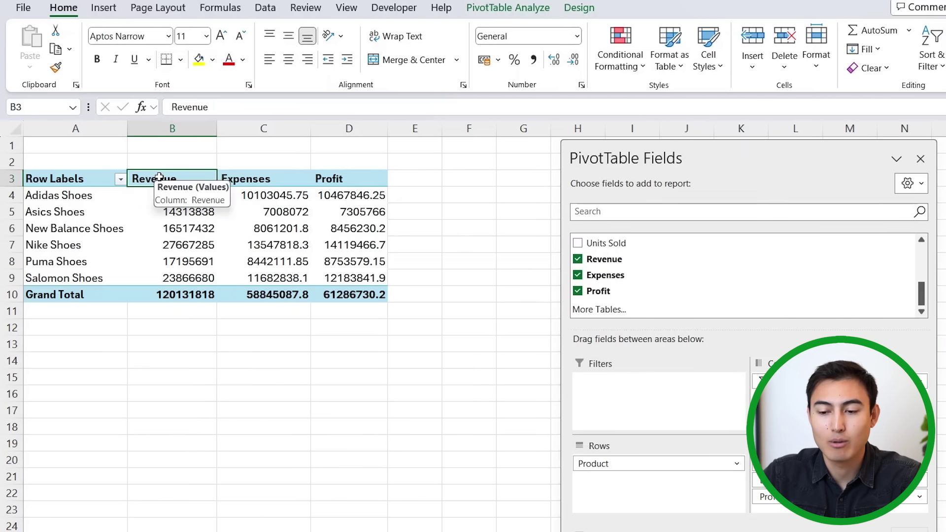
{"action": "left_click", "coordinate": [186, 107]}
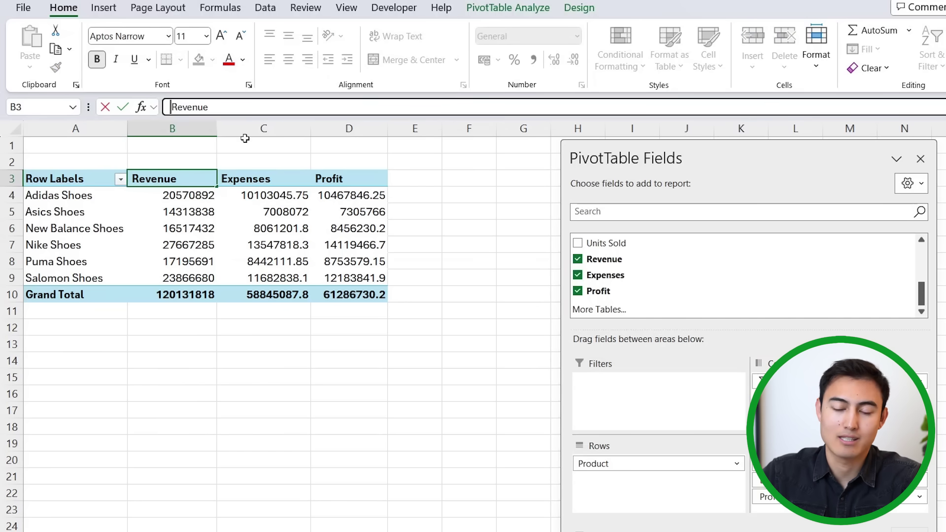
{"action": "key", "text": "Return"}
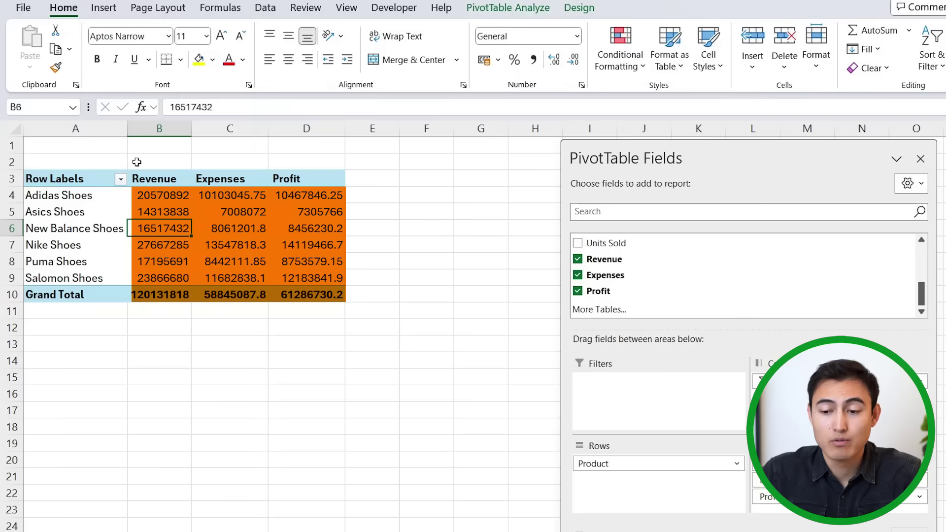
Format the Revenue–Profit values through Grand Total as Number with 1000 separator and 0 decimals
{"action": "left_click", "coordinate": [170, 196]}
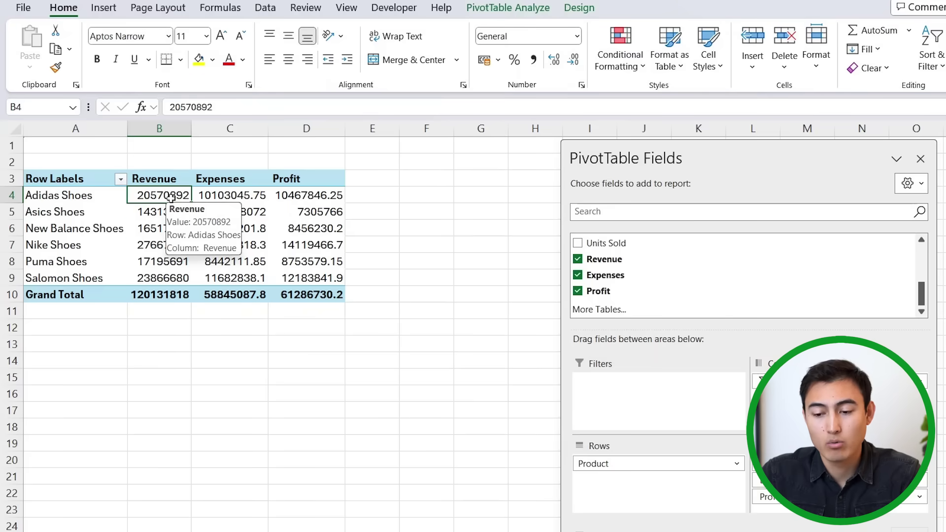
{"action": "key", "text": "ctrl+shift+Down"}
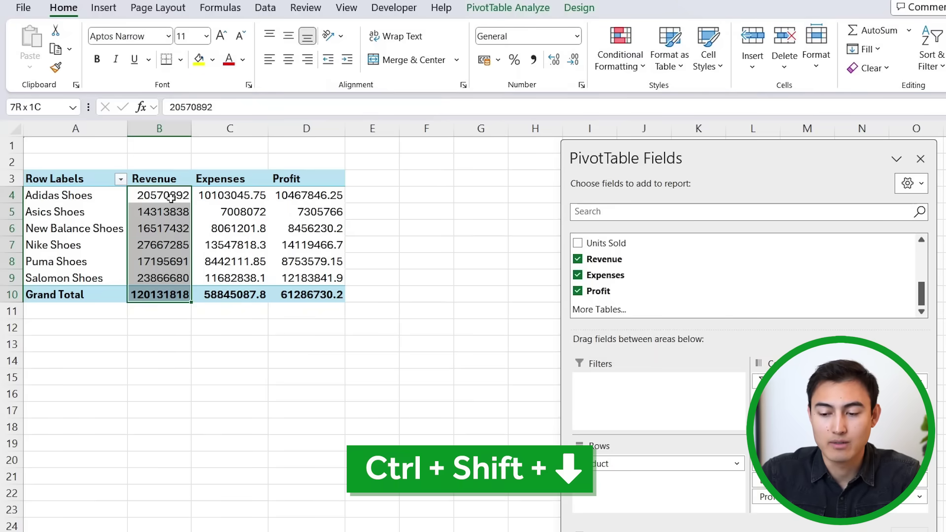
{"action": "key", "text": "ctrl+shift+Right"}
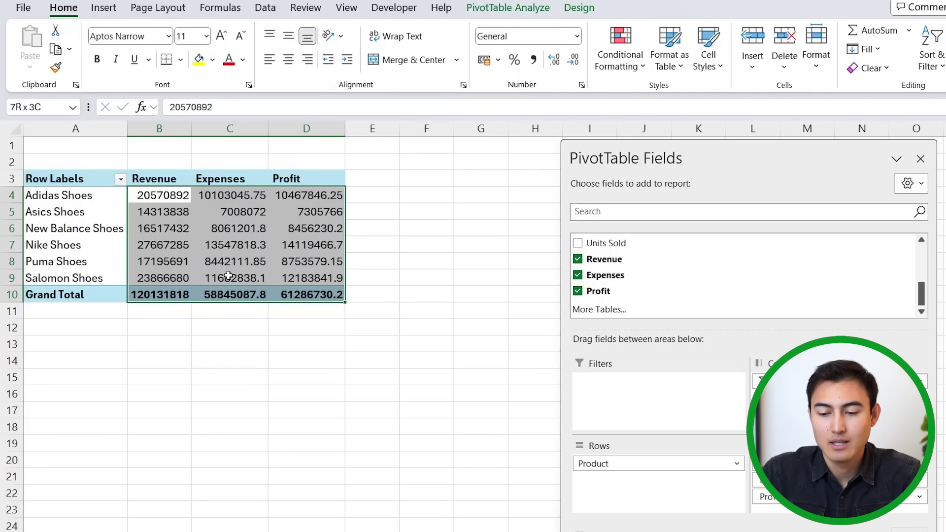
{"action": "key", "text": "ctrl+1"}
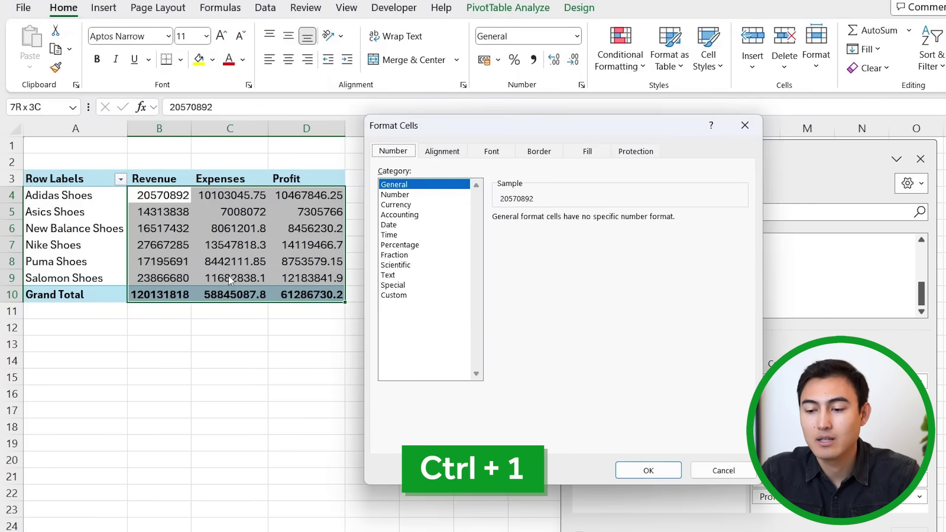
{"action": "left_click_drag", "start_coordinate": [415, 132], "coordinate": [401, 122]}
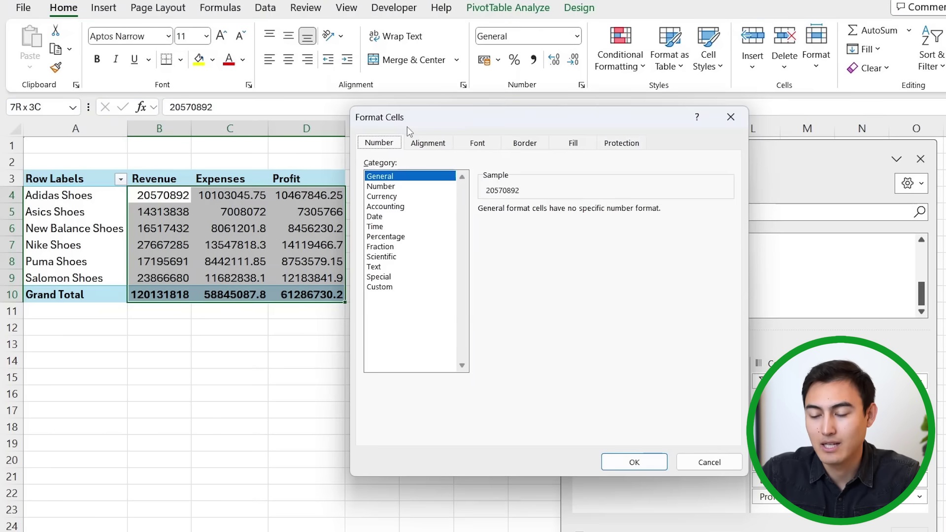
{"action": "left_click", "coordinate": [387, 187]}
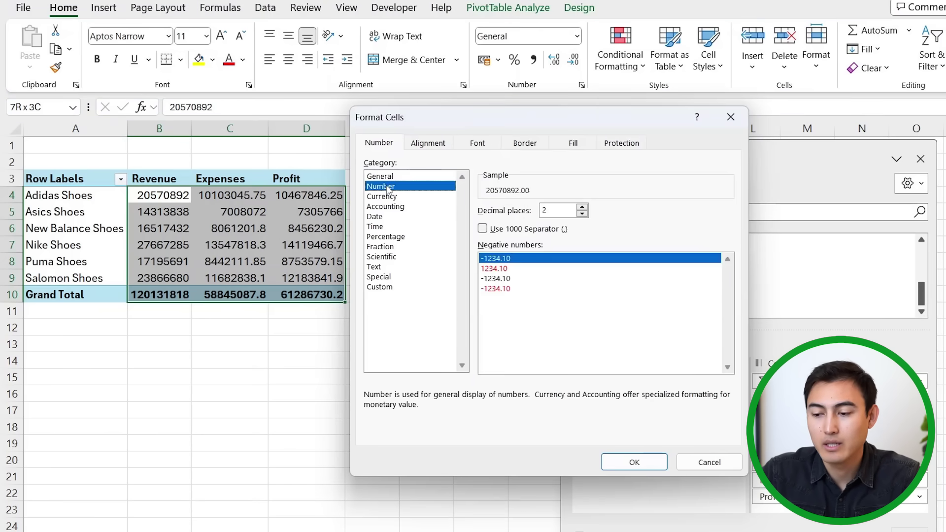
{"action": "left_click", "coordinate": [516, 229]}
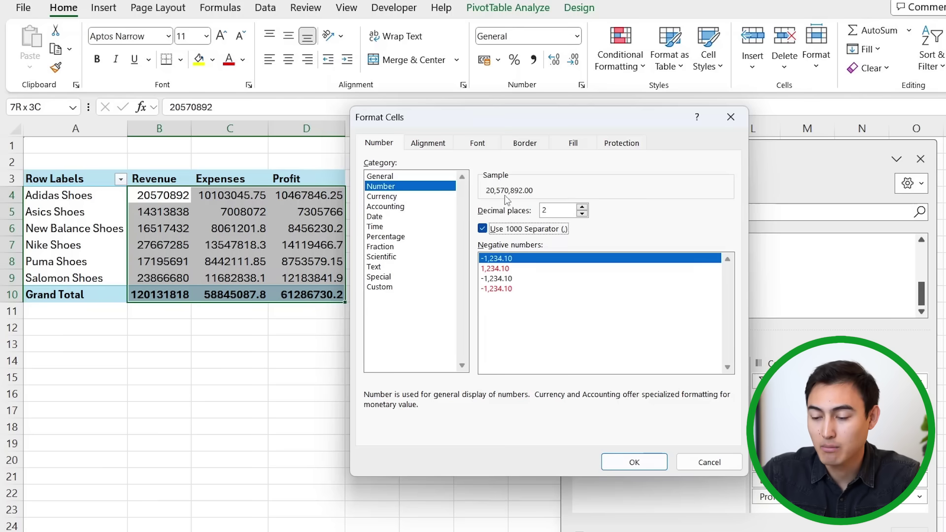
{"action": "double_click", "coordinate": [573, 211]}
{"action": "type", "text": "0"}
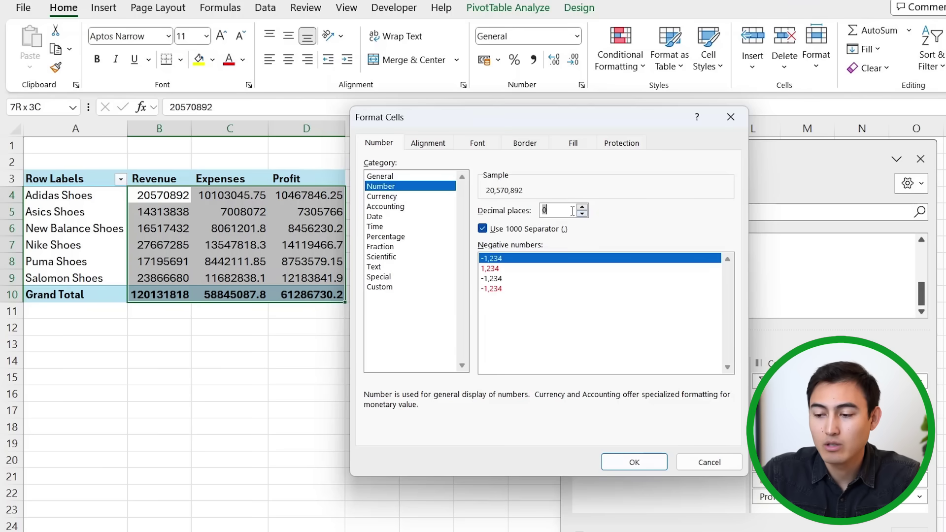
{"action": "left_click", "coordinate": [618, 467]}
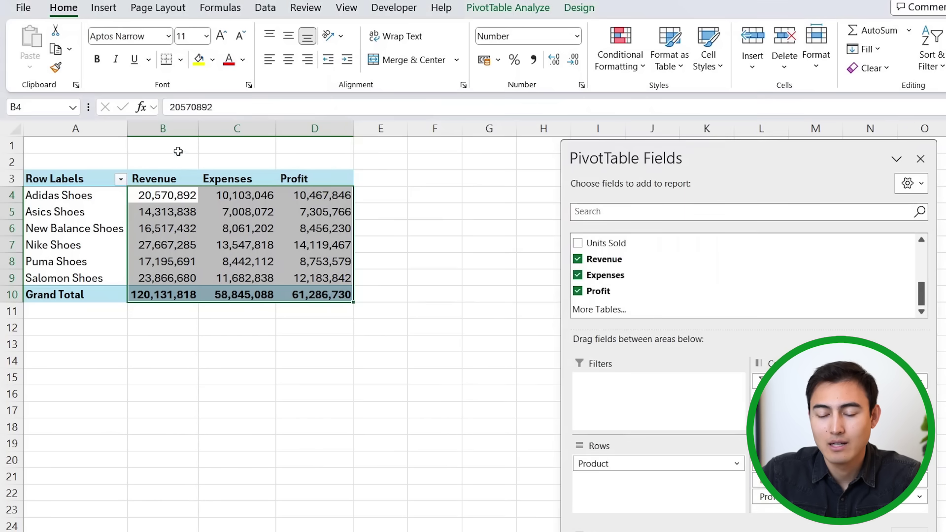
Widen columns B, C and D and right-align the B3:D3 headers
{"action": "left_click_drag", "start_coordinate": [200, 128], "coordinate": [223, 129]}
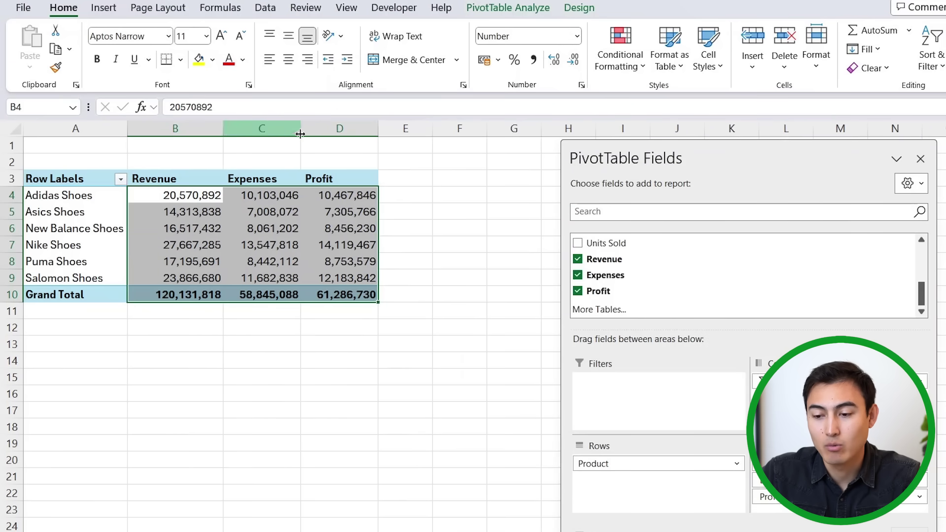
{"action": "left_click_drag", "start_coordinate": [299, 130], "coordinate": [418, 130]}
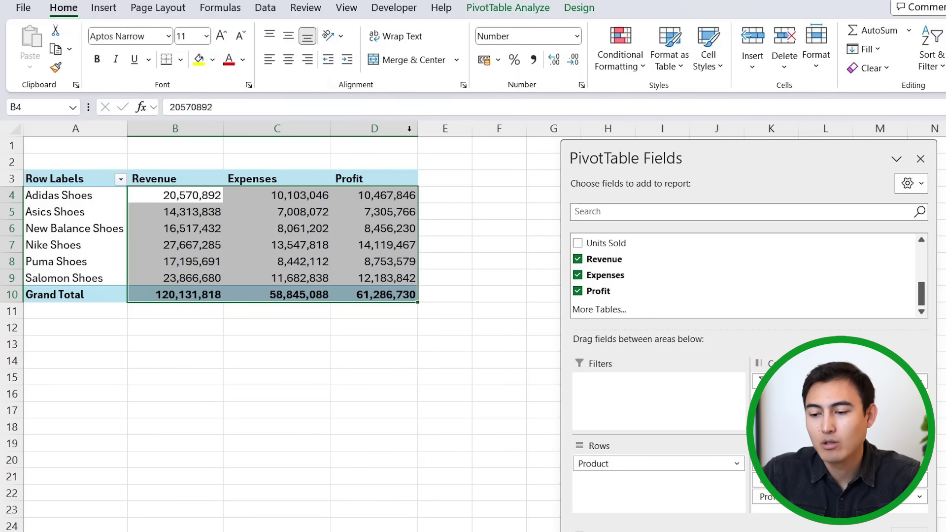
{"action": "left_click", "coordinate": [183, 185]}
{"action": "key", "text": "shift+Right"}
{"action": "key", "text": "shift+Right"}
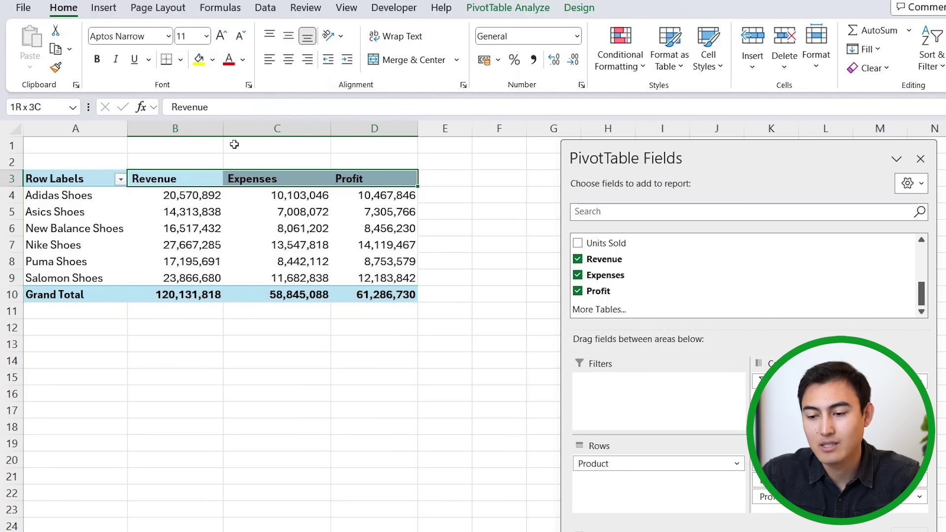
{"action": "left_click", "coordinate": [308, 59]}
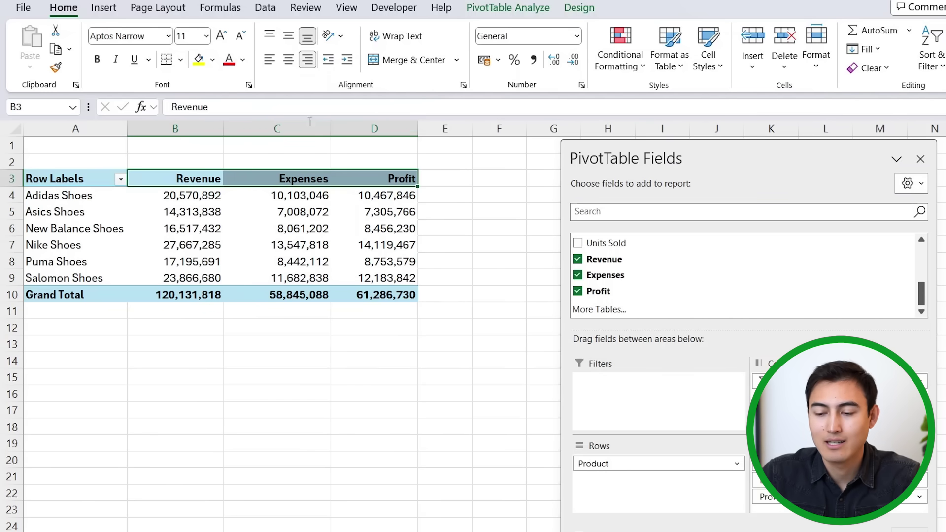
{"action": "key", "text": "Down"}
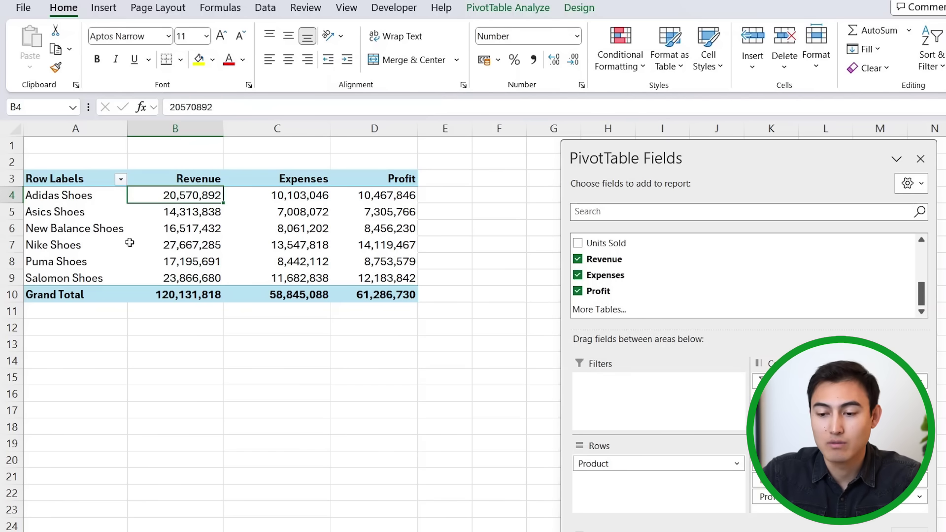
Refresh the pivot, reverting values to raw numbers like 20570892 in narrower columns
{"action": "left_click", "coordinate": [526, 7]}
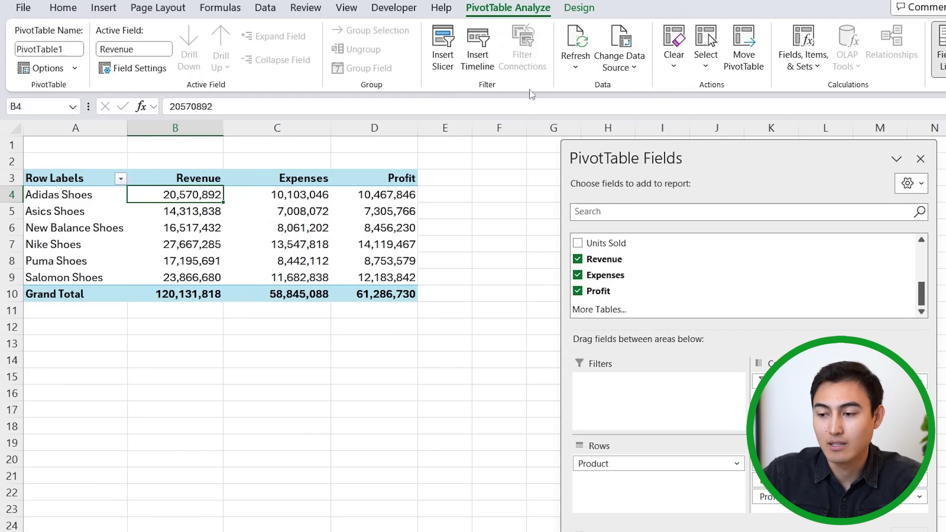
{"action": "left_click", "coordinate": [575, 40]}
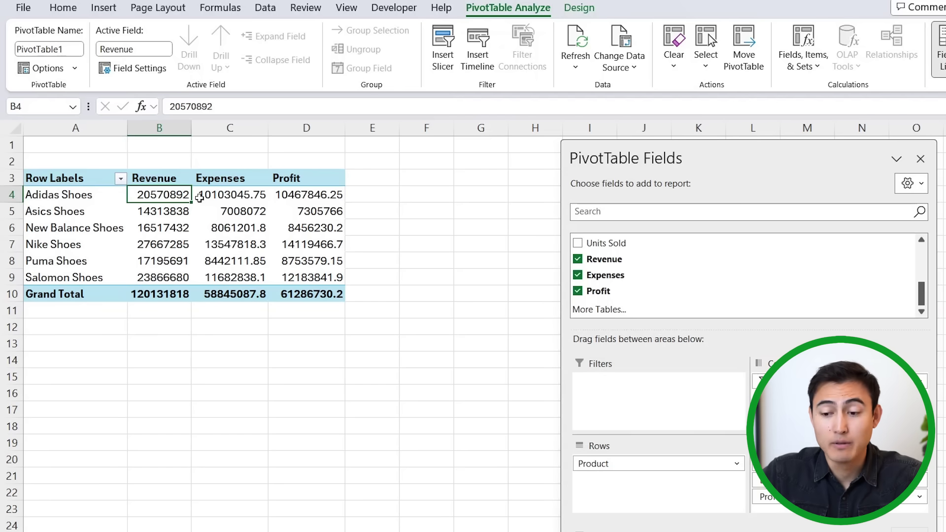
{"action": "left_click", "coordinate": [228, 232]}
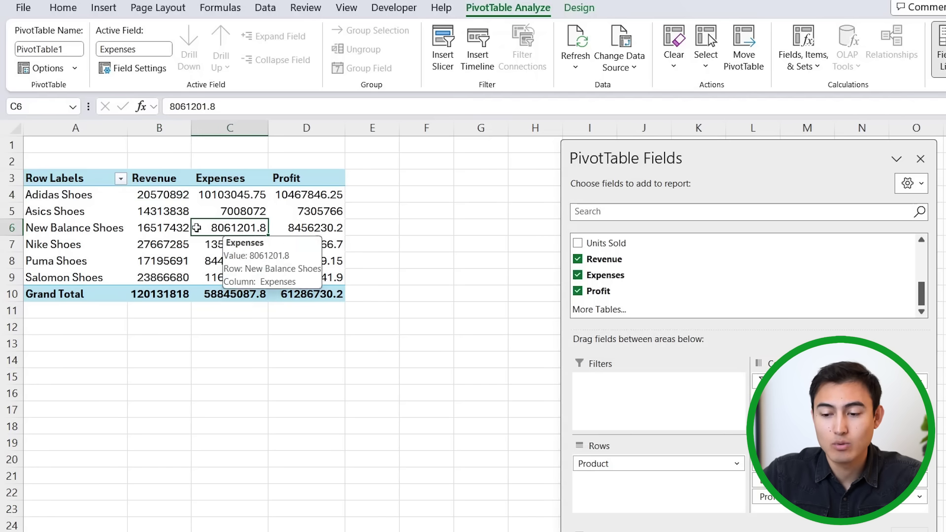
In PivotTable Options, disable autofit column widths and enable preserve cell formatting on update
{"action": "right_click", "coordinate": [220, 228]}
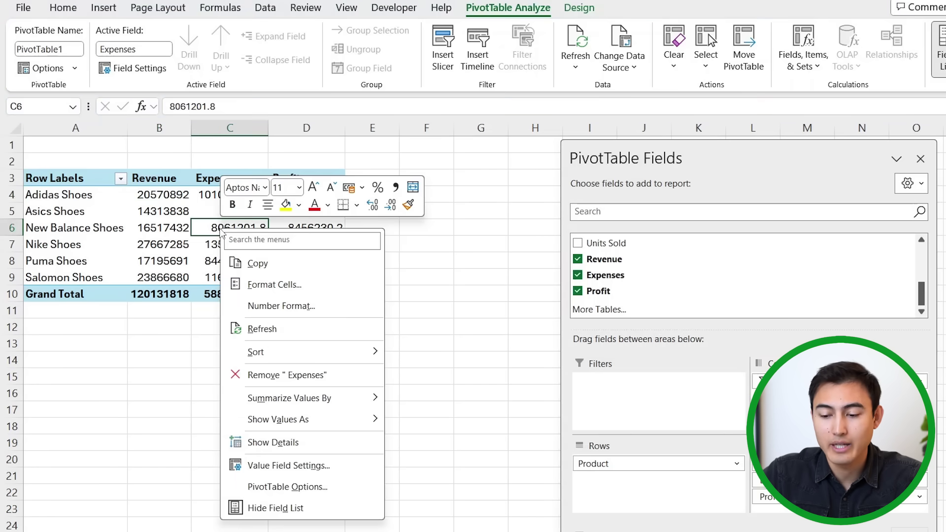
{"action": "left_click", "coordinate": [280, 488]}
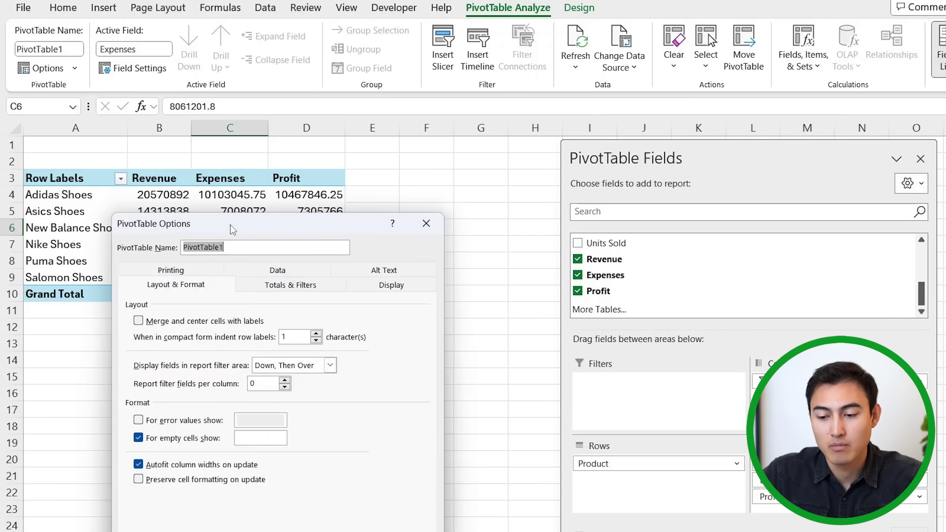
{"action": "left_click_drag", "start_coordinate": [233, 230], "coordinate": [275, 124]}
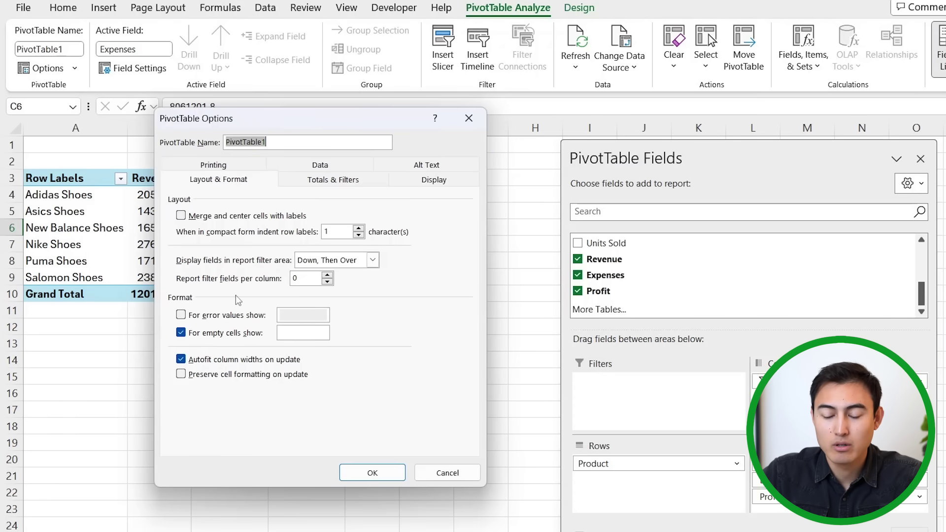
{"action": "left_click", "coordinate": [196, 363]}
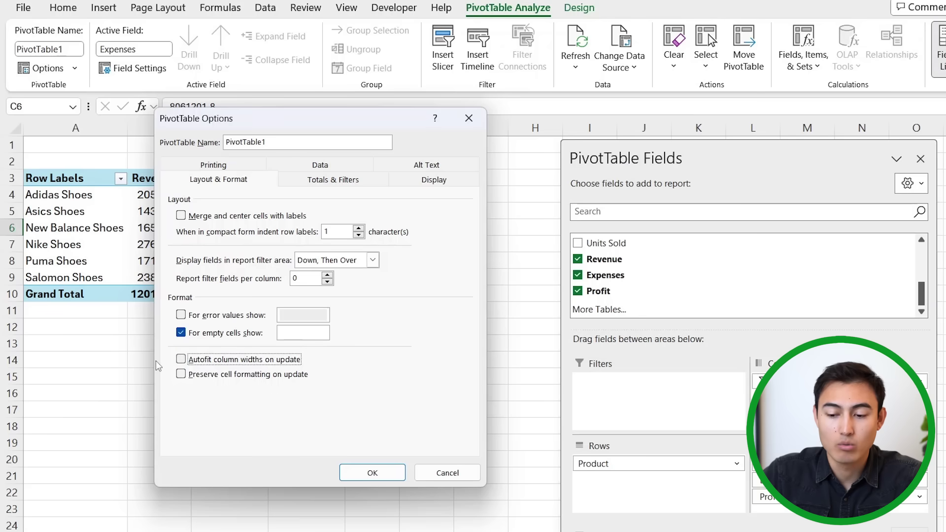
{"action": "left_click", "coordinate": [210, 377]}
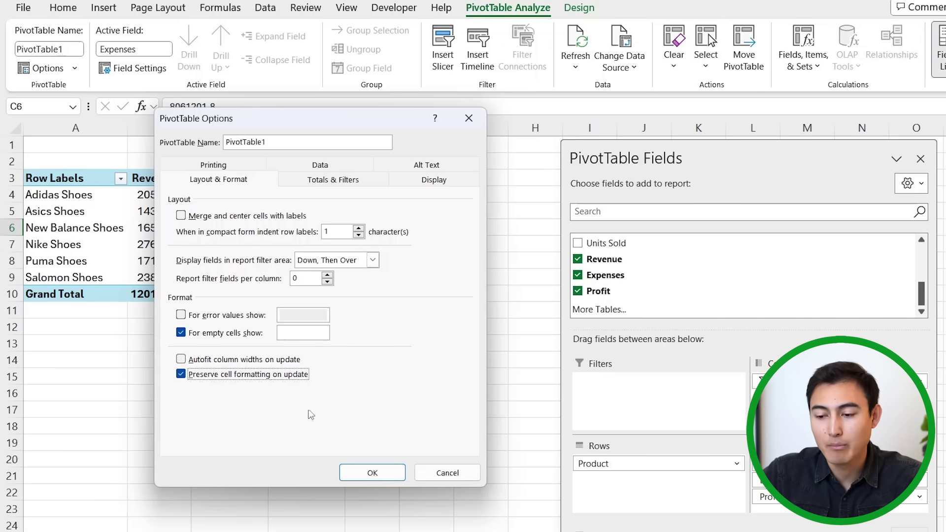
{"action": "left_click", "coordinate": [372, 474]}
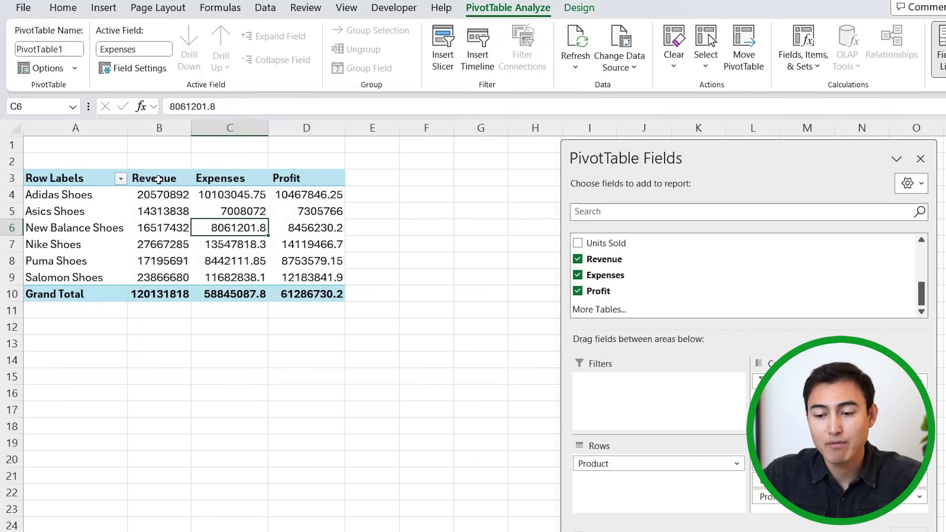
Refresh the pivot to confirm the comma format and column widths now persist
{"action": "left_click", "coordinate": [163, 176]}
{"action": "key", "text": "Down"}
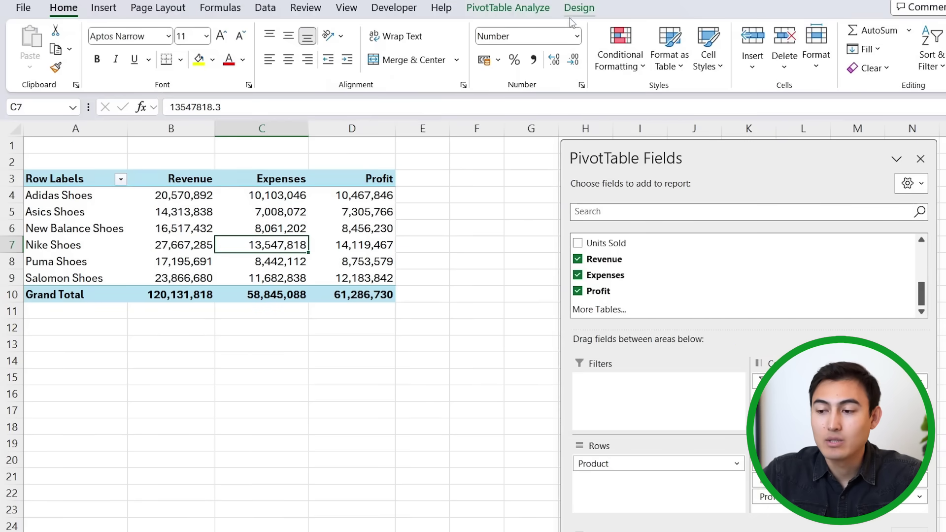
{"action": "left_click", "coordinate": [524, 9]}
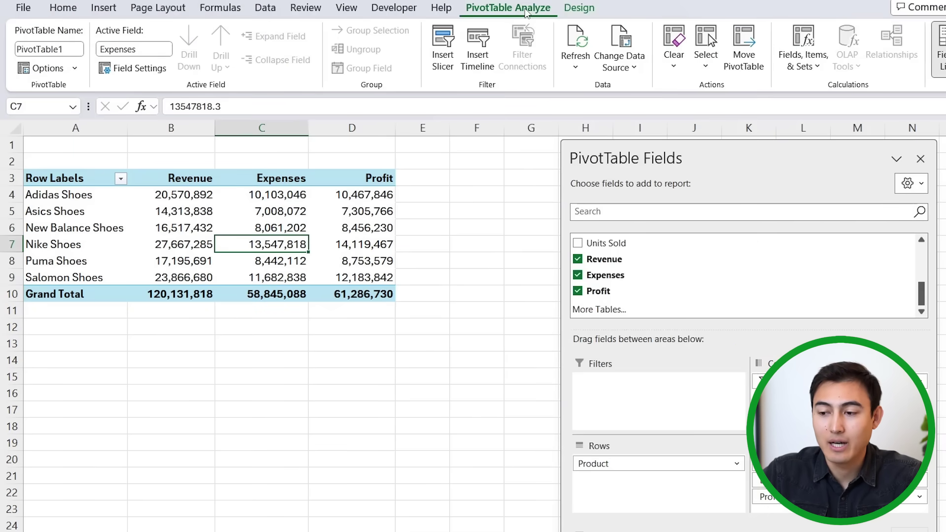
{"action": "left_click", "coordinate": [578, 36]}
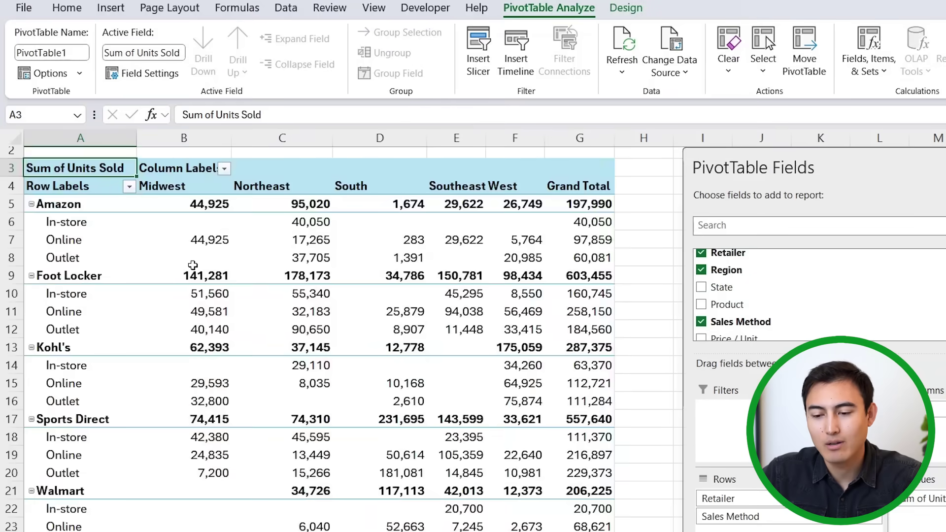
Select a cell in the Units Sold pivot by retailer, sales method and region
{"action": "scroll", "coordinate": [2, 215], "scroll_direction": "down", "scroll_amount": 2}
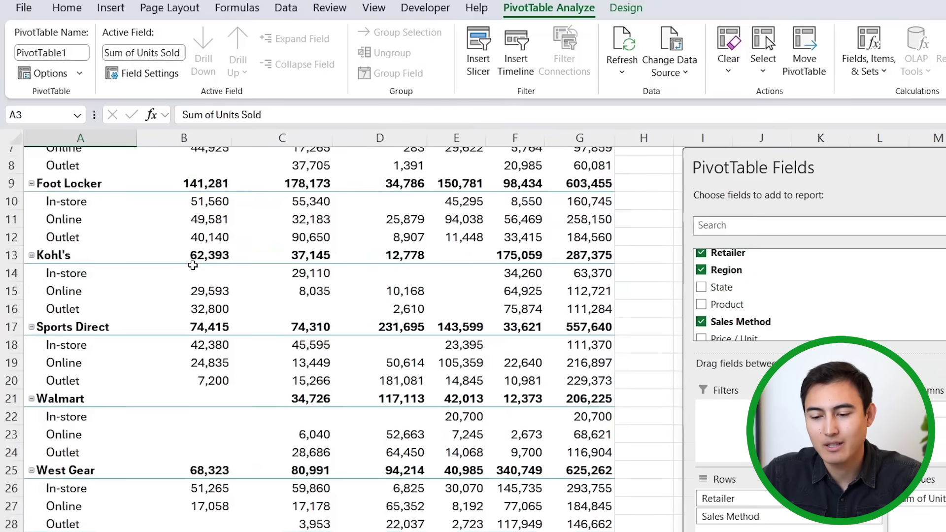
{"action": "scroll", "coordinate": [192, 265], "scroll_direction": "up", "scroll_amount": 3}
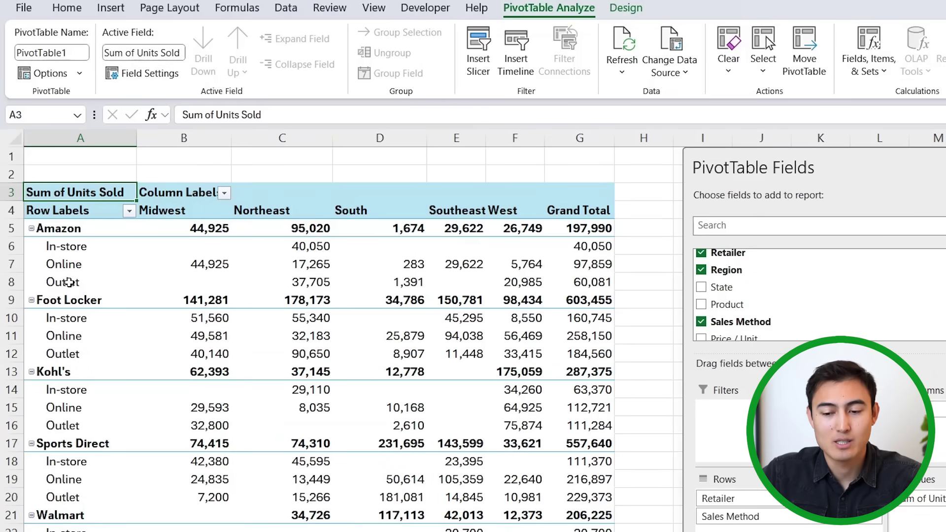
{"action": "left_click", "coordinate": [69, 282]}
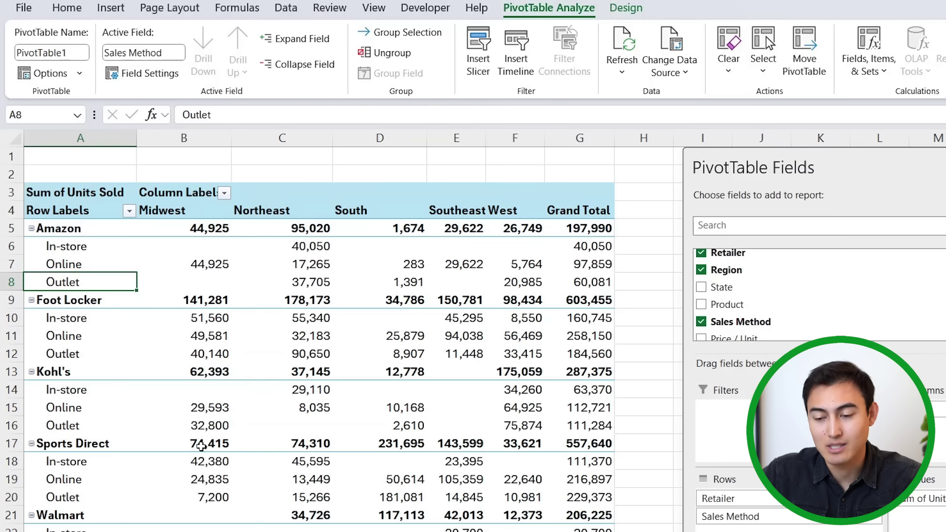
Insert a blank line after each retailer group via Design > Blank Rows
{"action": "left_click", "coordinate": [626, 10]}
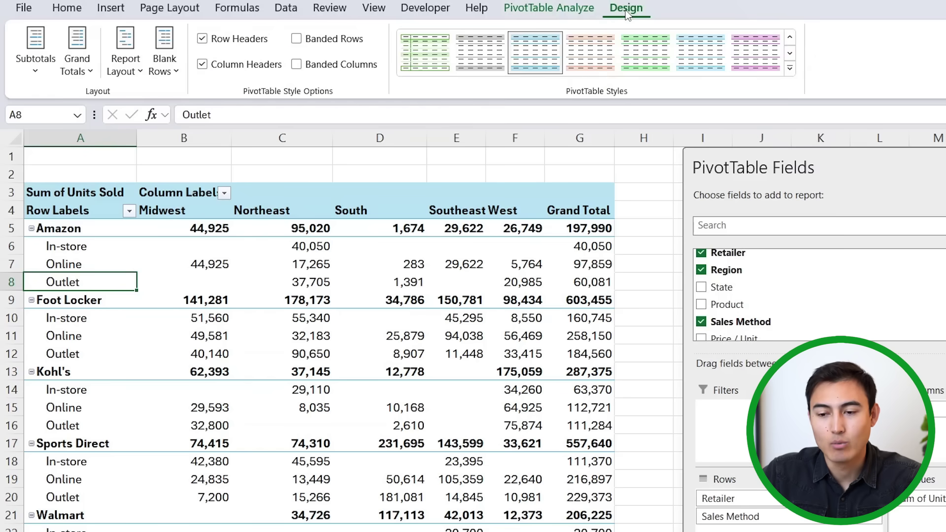
{"action": "left_click", "coordinate": [162, 74]}
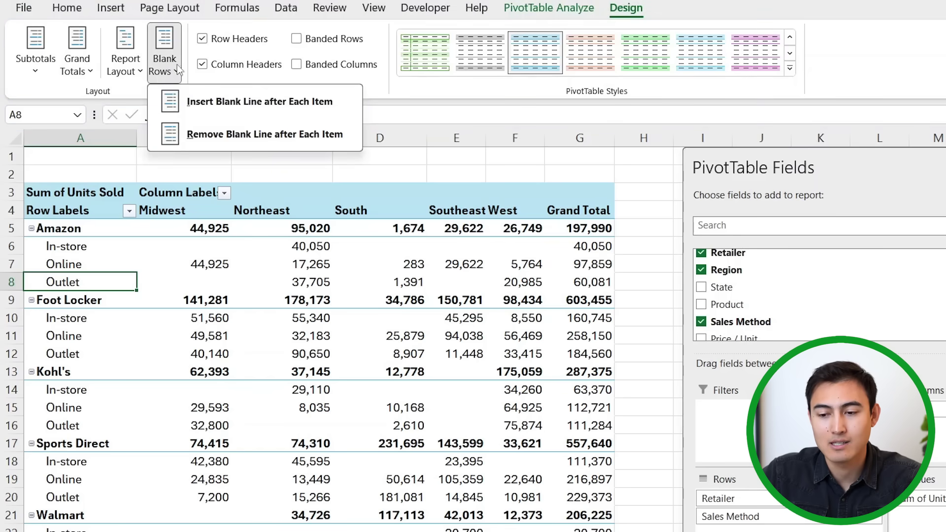
{"action": "left_click", "coordinate": [219, 103]}
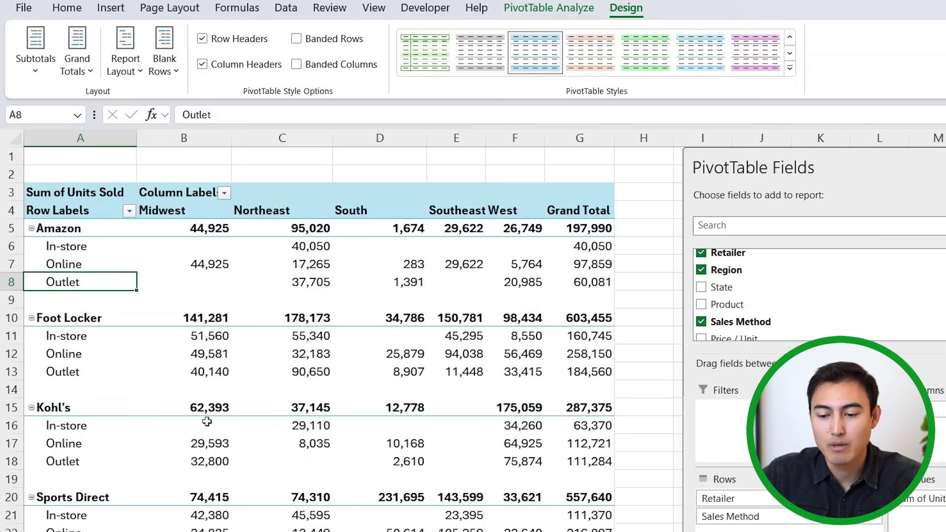
{"action": "mouse_move", "coordinate": [222, 418]}
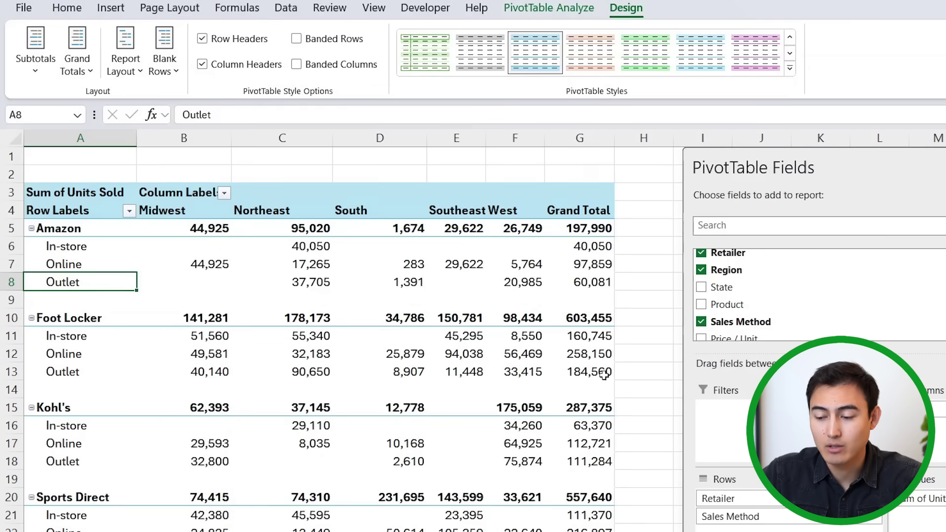
{"action": "scroll", "coordinate": [604, 375], "scroll_direction": "down", "scroll_amount": 5}
{"action": "scroll", "coordinate": [279, 406], "scroll_direction": "up", "scroll_amount": 5}
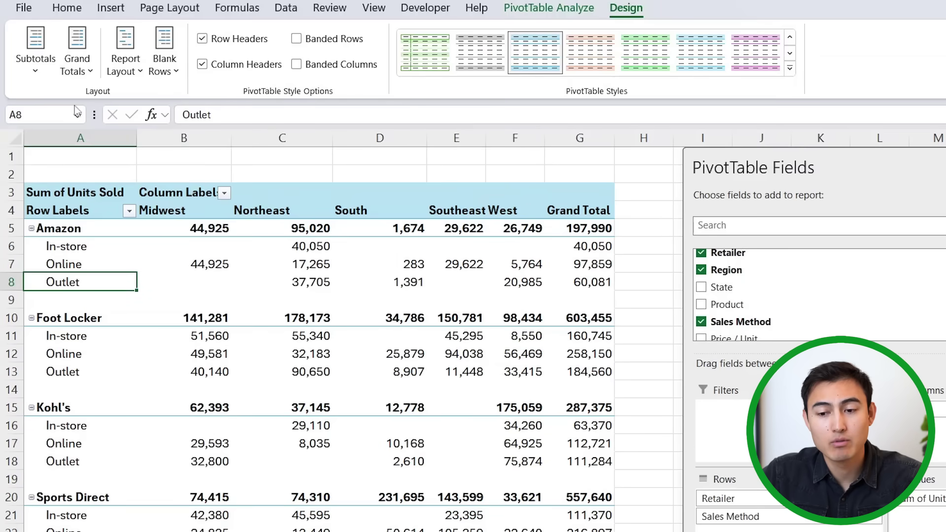
Turn Grand Totals off, then back on for rows and columns
{"action": "left_click", "coordinate": [88, 72]}
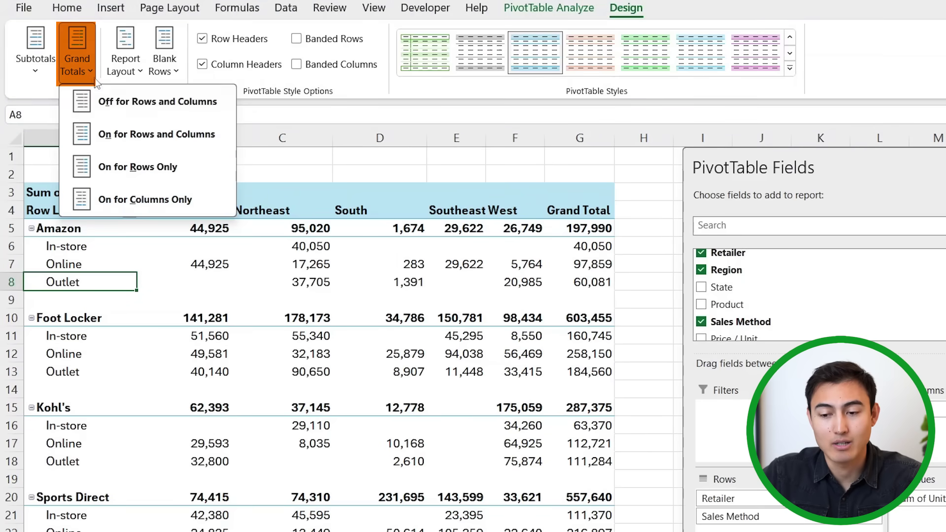
{"action": "left_click", "coordinate": [145, 102]}
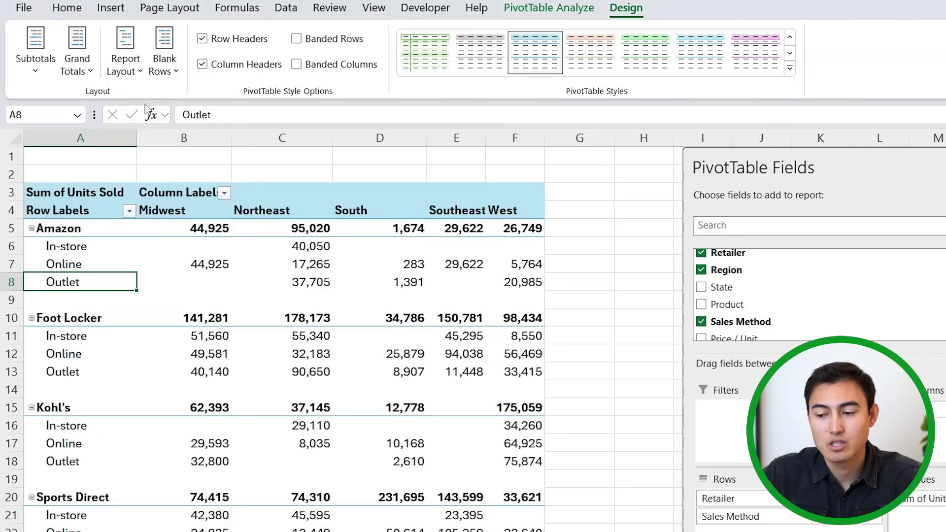
{"action": "left_click", "coordinate": [77, 64]}
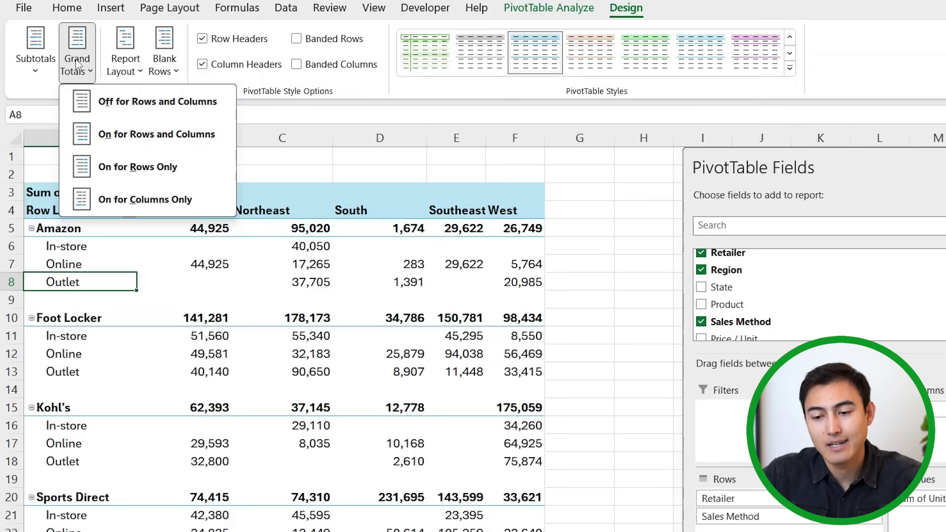
{"action": "left_click", "coordinate": [136, 136]}
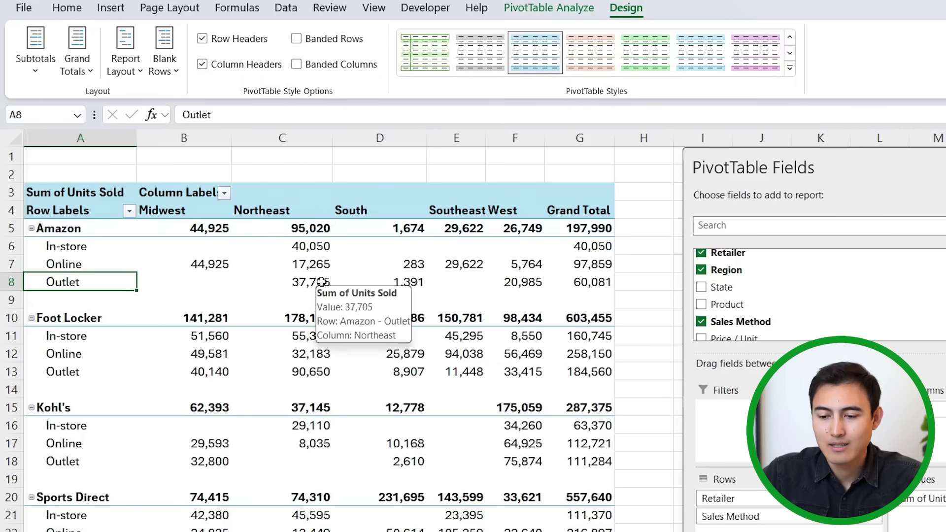
{"action": "left_click_drag", "start_coordinate": [186, 231], "coordinate": [556, 233]}
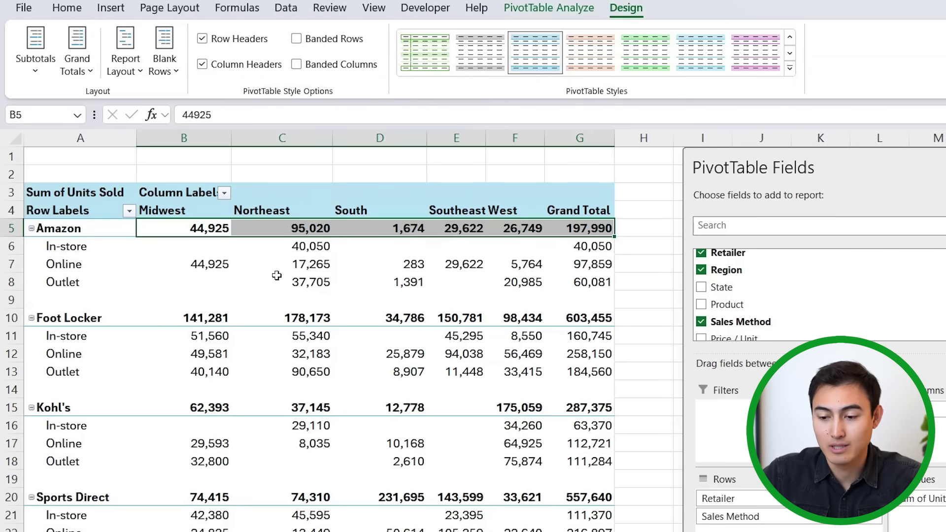
{"action": "left_click", "coordinate": [187, 271]}
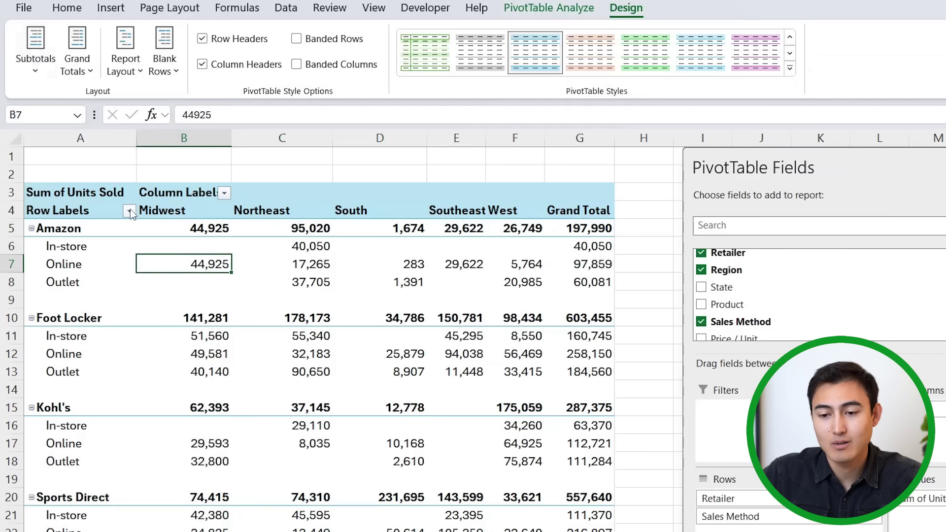
Show all subtotals at the bottom of each retailer group
{"action": "left_click", "coordinate": [36, 72]}
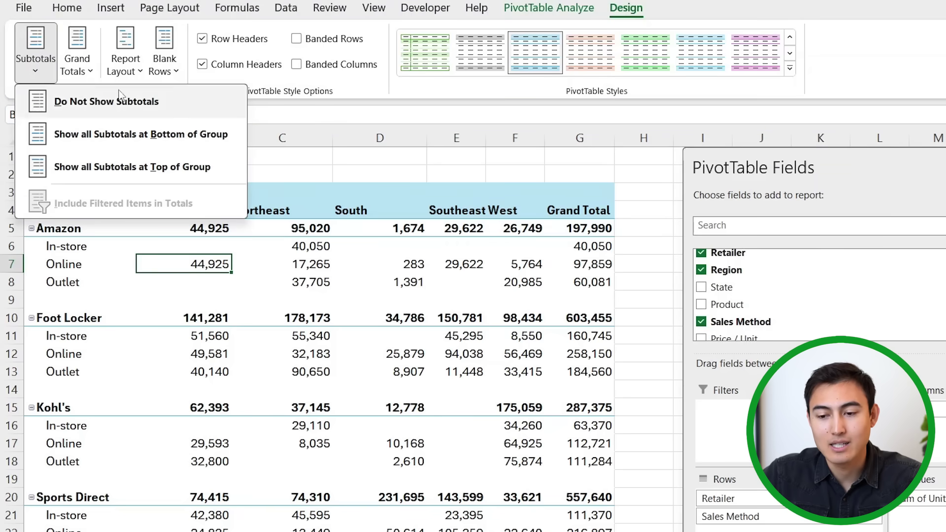
{"action": "left_click", "coordinate": [132, 144]}
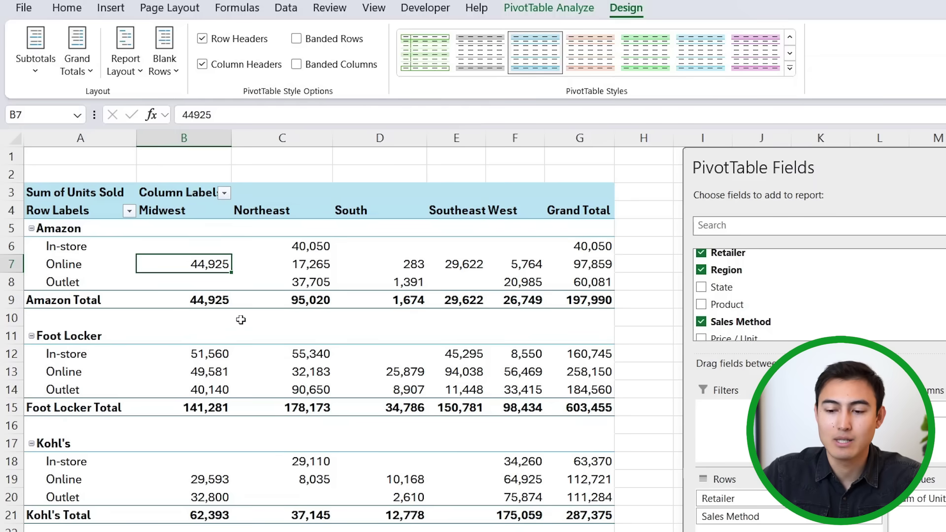
{"action": "mouse_move", "coordinate": [234, 307]}
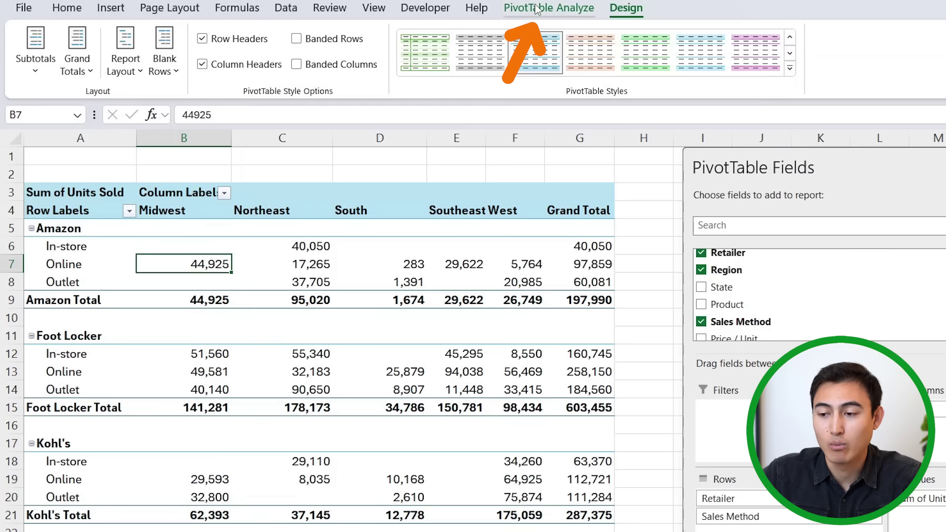
Turn off the pivot's +/- buttons and Row/Column Labels field headers, and close the field list
{"action": "left_click", "coordinate": [537, 9]}
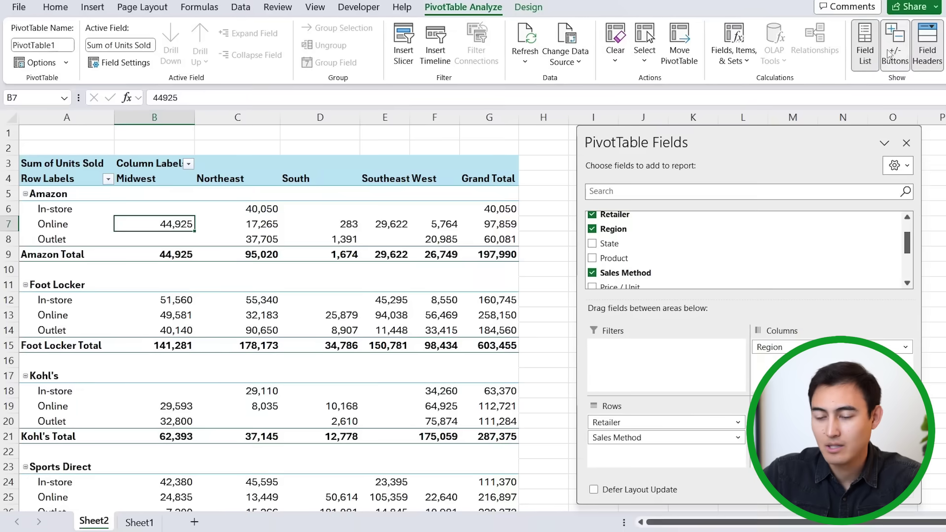
{"action": "left_click", "coordinate": [891, 52]}
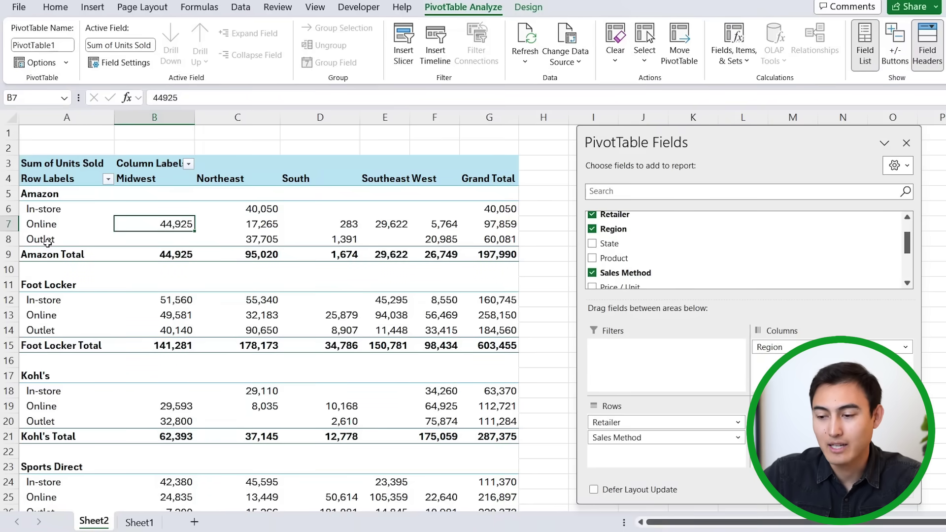
{"action": "left_click", "coordinate": [927, 58]}
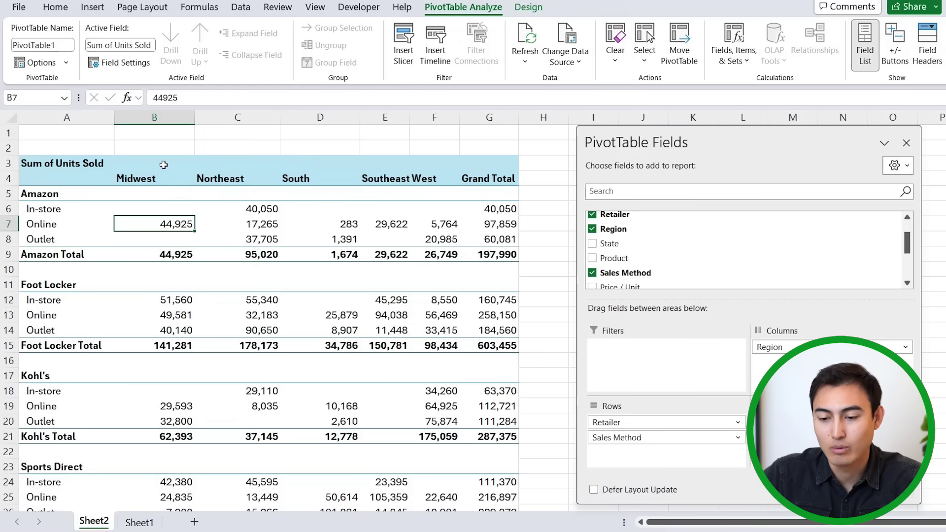
{"action": "left_click", "coordinate": [929, 47]}
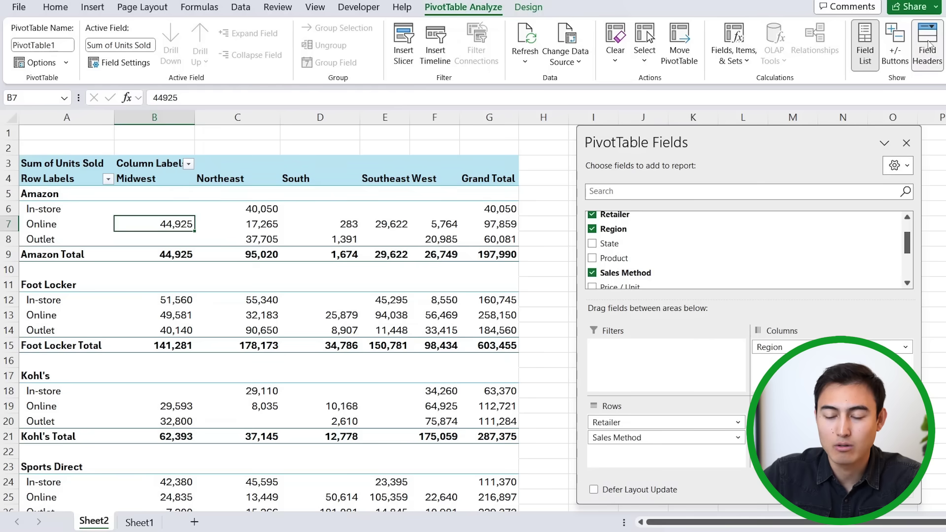
{"action": "left_click", "coordinate": [929, 45]}
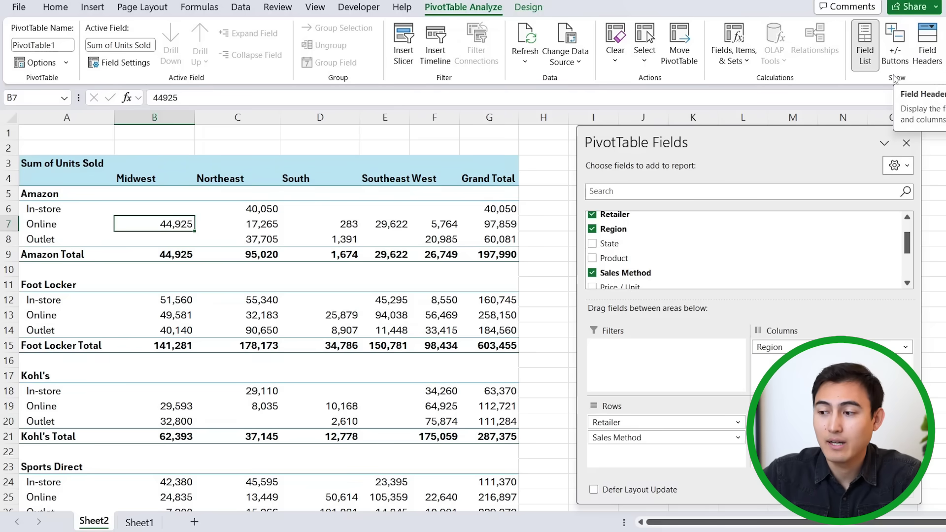
{"action": "left_click", "coordinate": [863, 63]}
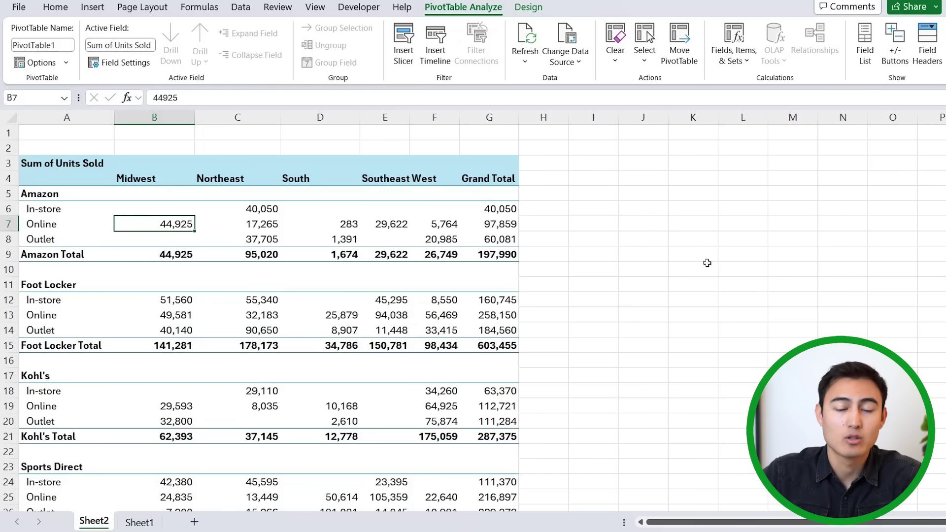
Check cells C7 and G8, then reopen the PivotTable Fields pane
{"action": "left_click", "coordinate": [248, 225]}
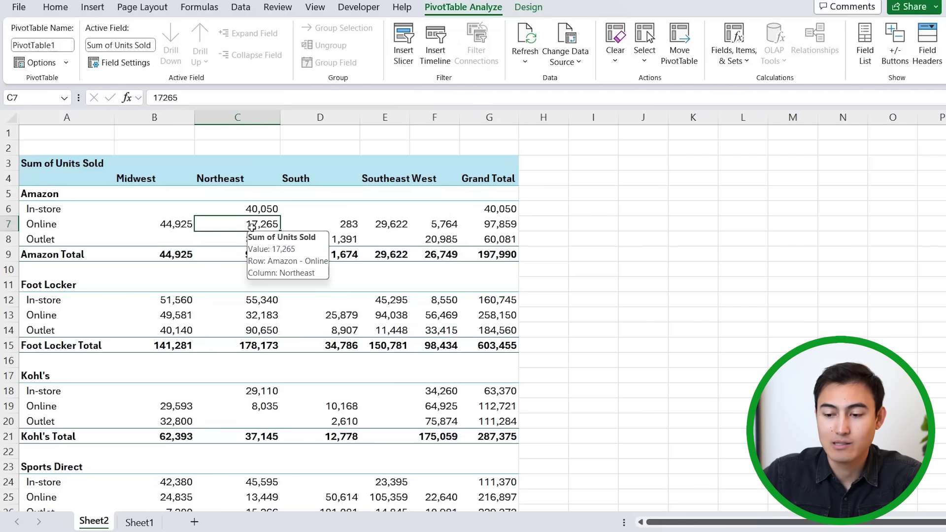
{"action": "left_click", "coordinate": [495, 238]}
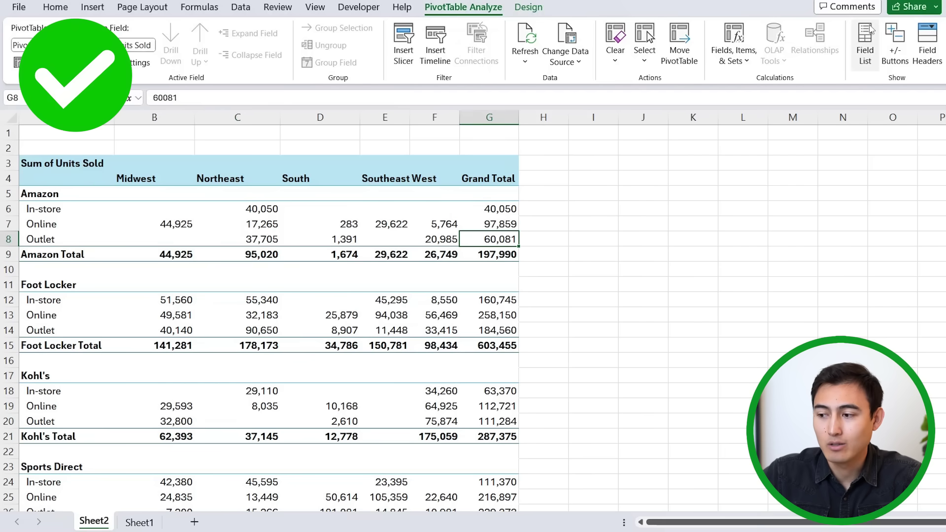
{"action": "left_click", "coordinate": [866, 44]}
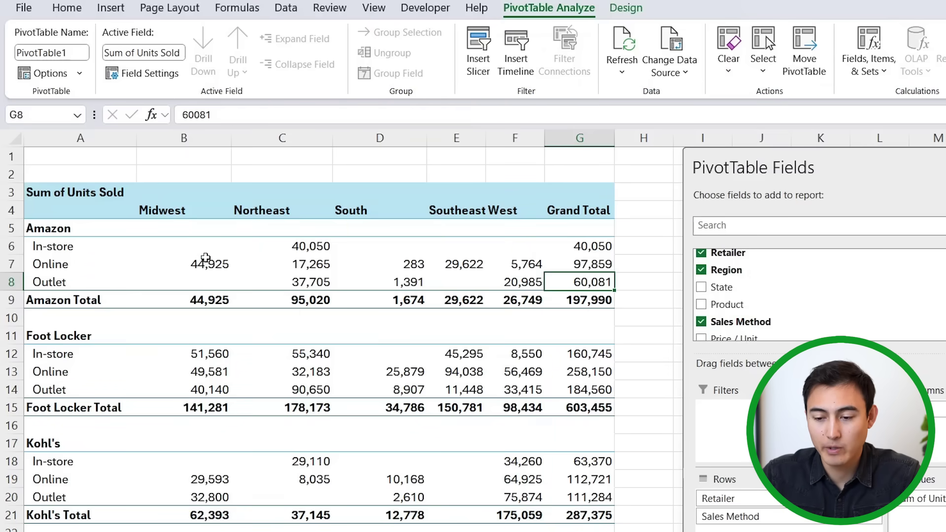
Inspect the empty Amazon In-store and Outlet Midwest cells (B6, B8) in the pivot
{"action": "left_click", "coordinate": [190, 261]}
{"action": "left_click", "coordinate": [167, 252]}
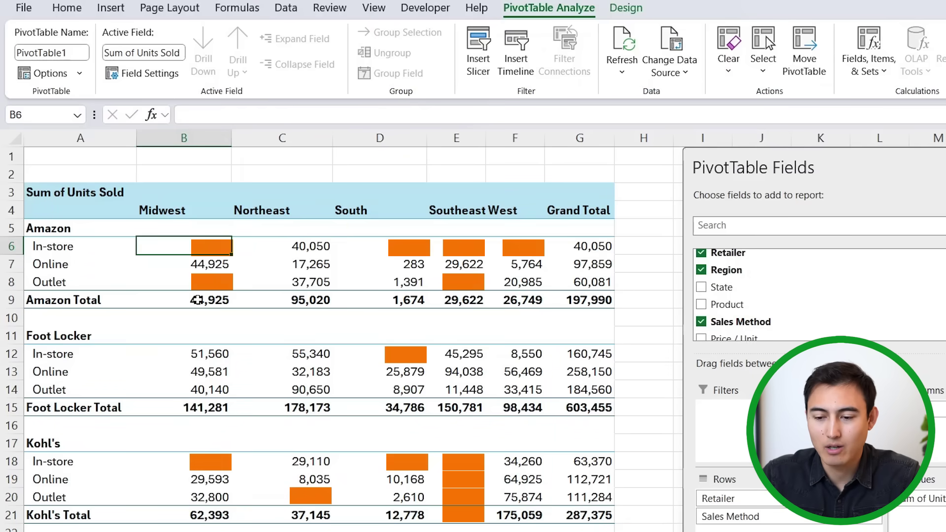
{"action": "left_click", "coordinate": [167, 278]}
{"action": "mouse_move", "coordinate": [158, 279]}
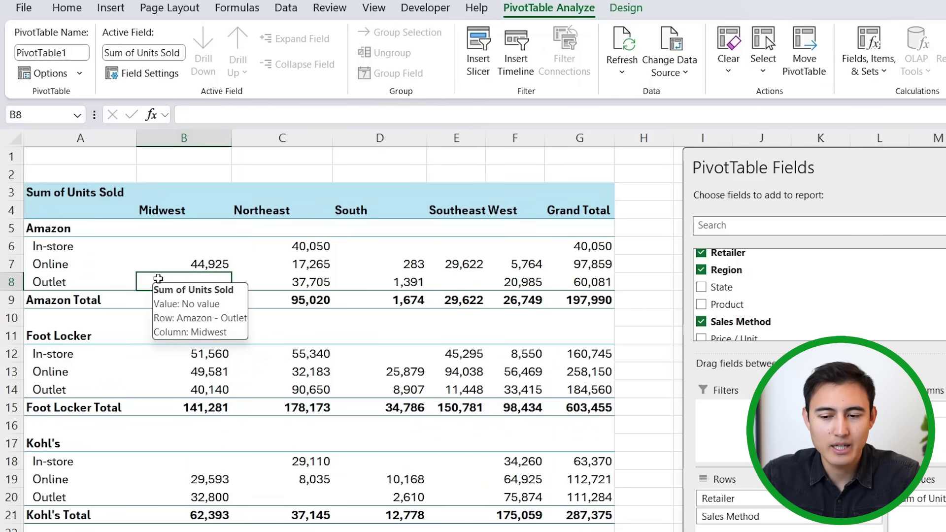
{"action": "left_click", "coordinate": [143, 258]}
{"action": "left_click", "coordinate": [200, 239]}
{"action": "mouse_move", "coordinate": [195, 249]}
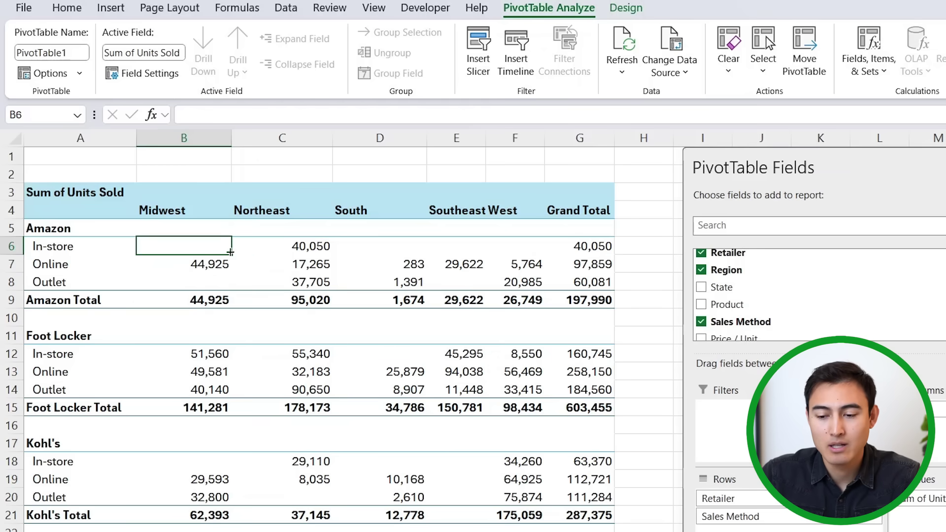
Check the source table sheet, then drill into Amazon Online Midwest to list its source rows and return
{"action": "mouse_move", "coordinate": [191, 243]}
{"action": "key", "text": "ctrl+Page_Down"}
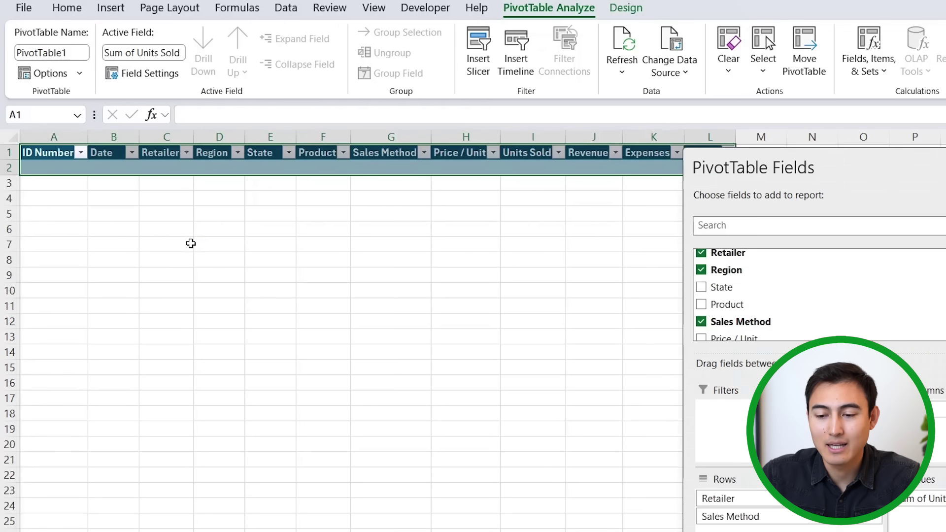
{"action": "key", "text": "Down"}
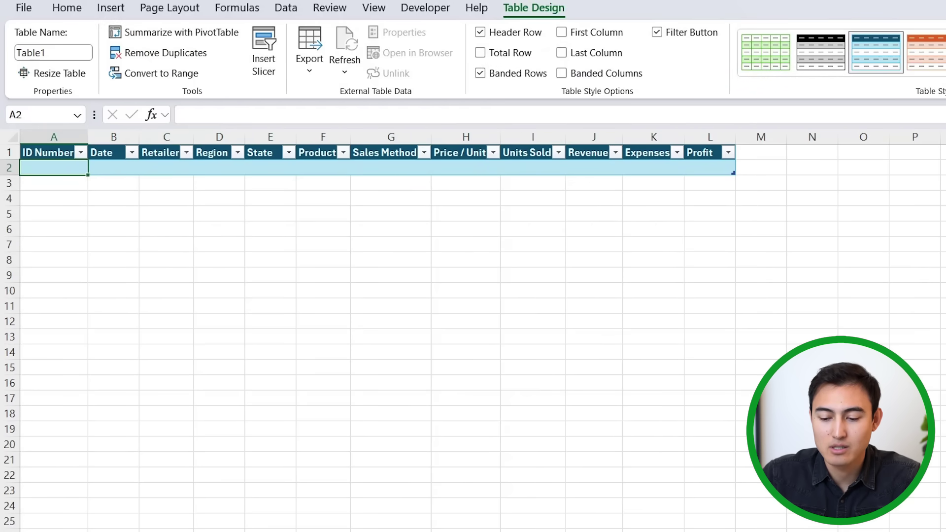
{"action": "key", "text": "ctrl+Page_Up"}
{"action": "mouse_move", "coordinate": [193, 266]}
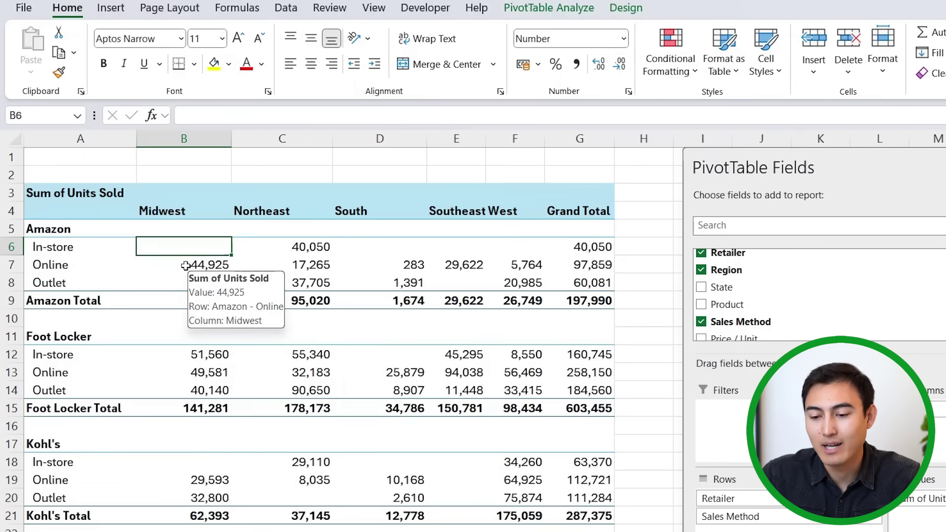
{"action": "double_click", "coordinate": [185, 266]}
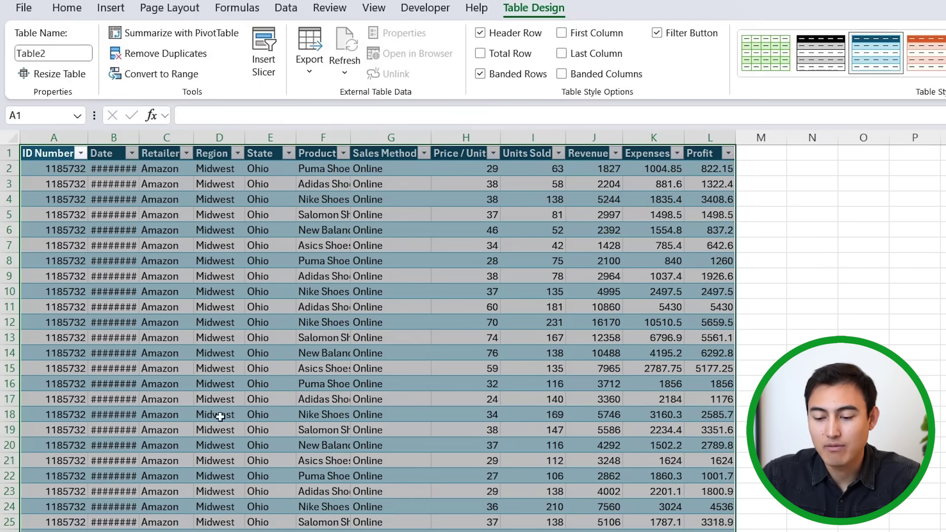
{"action": "key", "text": "ctrl+Page_Down"}
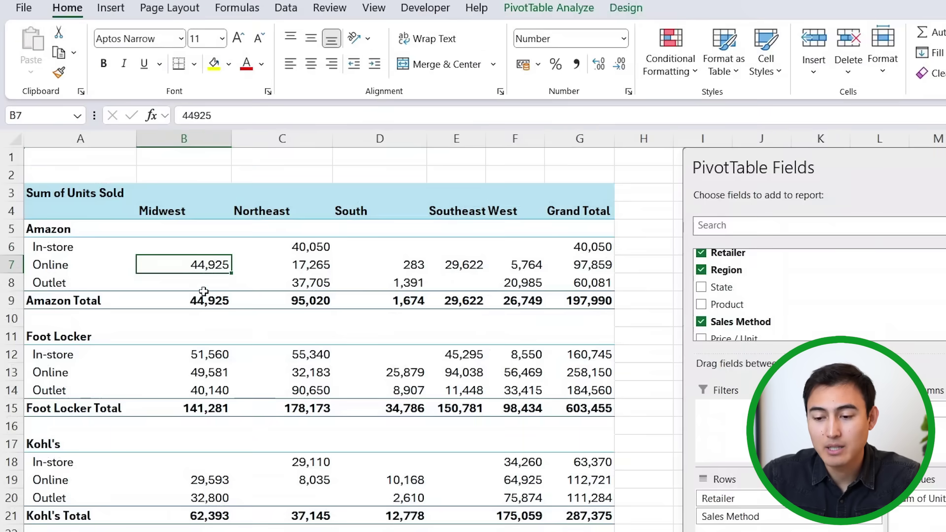
{"action": "left_click", "coordinate": [178, 248]}
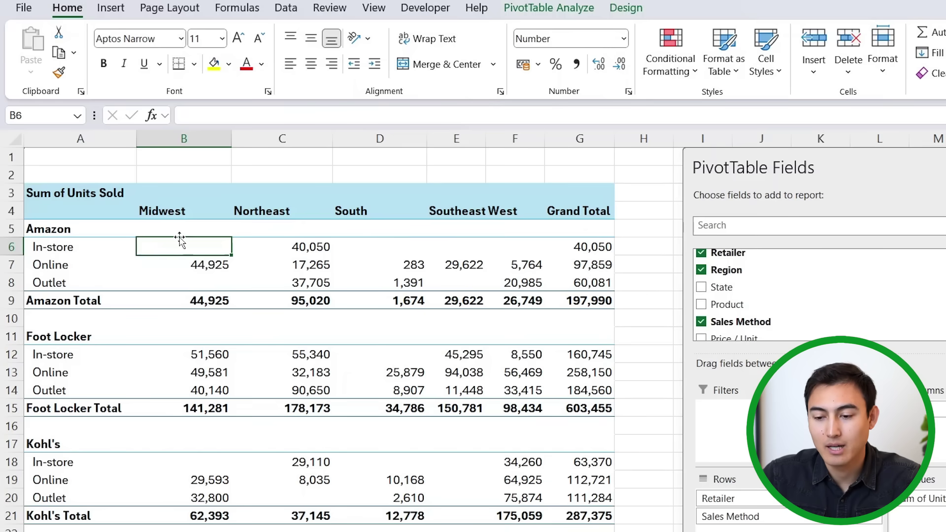
Set the PivotTable Options so empty cells show 0
{"action": "right_click", "coordinate": [205, 243]}
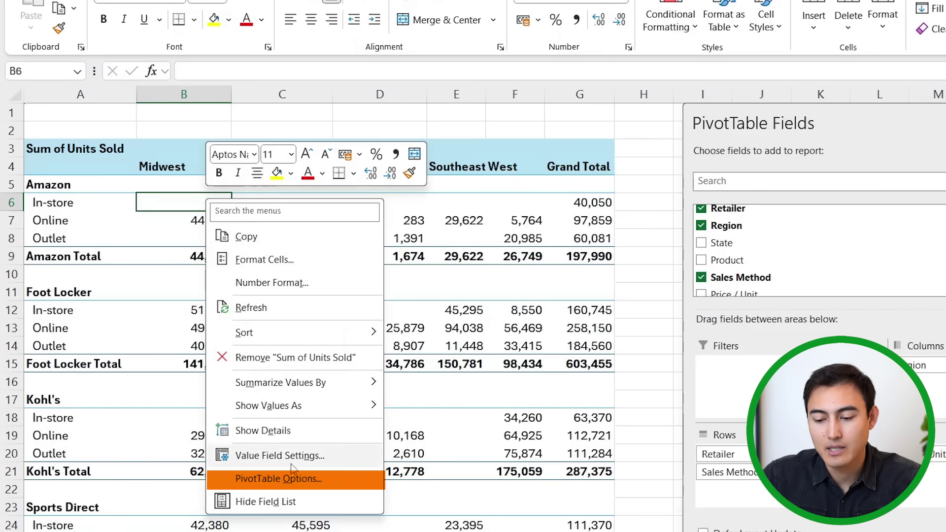
{"action": "left_click", "coordinate": [295, 476]}
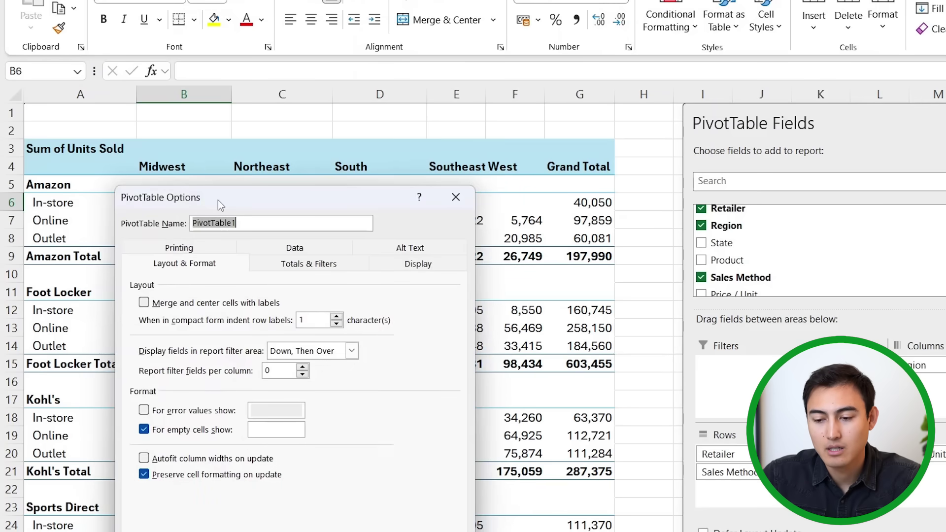
{"action": "left_click_drag", "start_coordinate": [218, 200], "coordinate": [224, 114]}
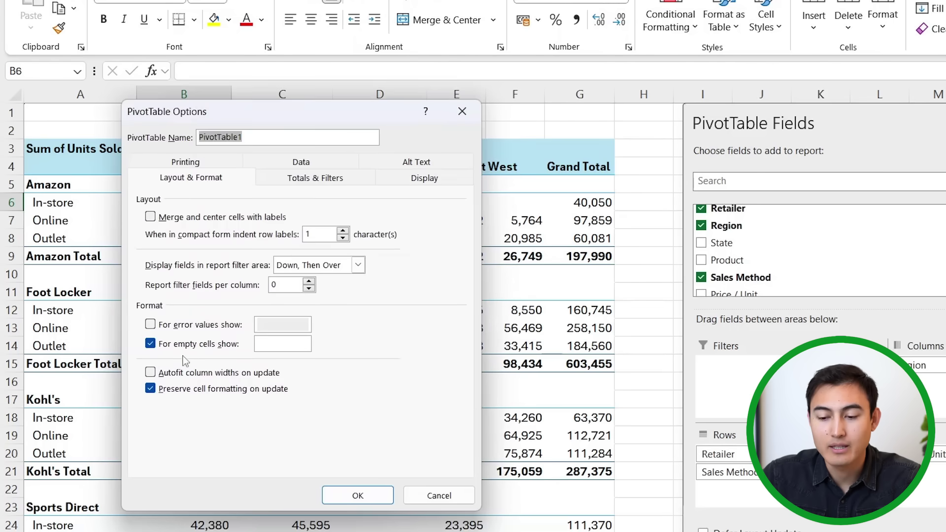
{"action": "left_click", "coordinate": [286, 343]}
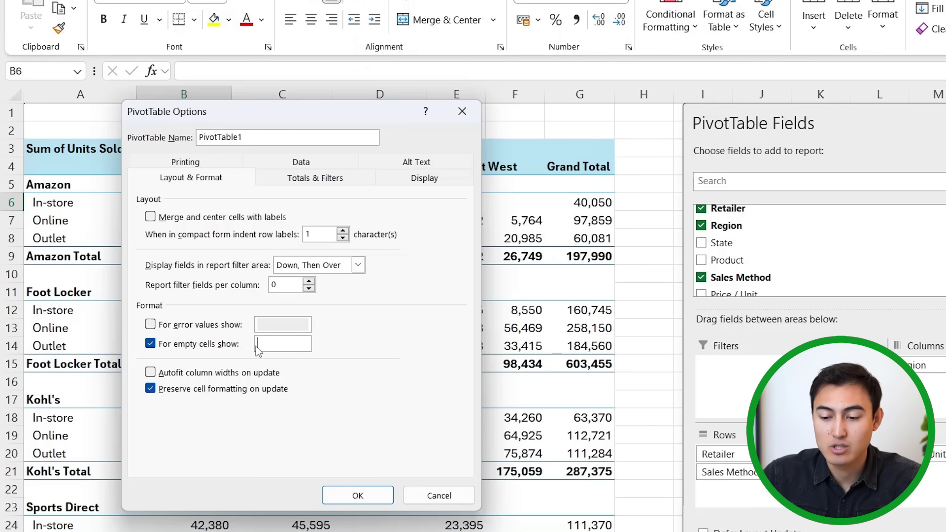
{"action": "left_click", "coordinate": [355, 497]}
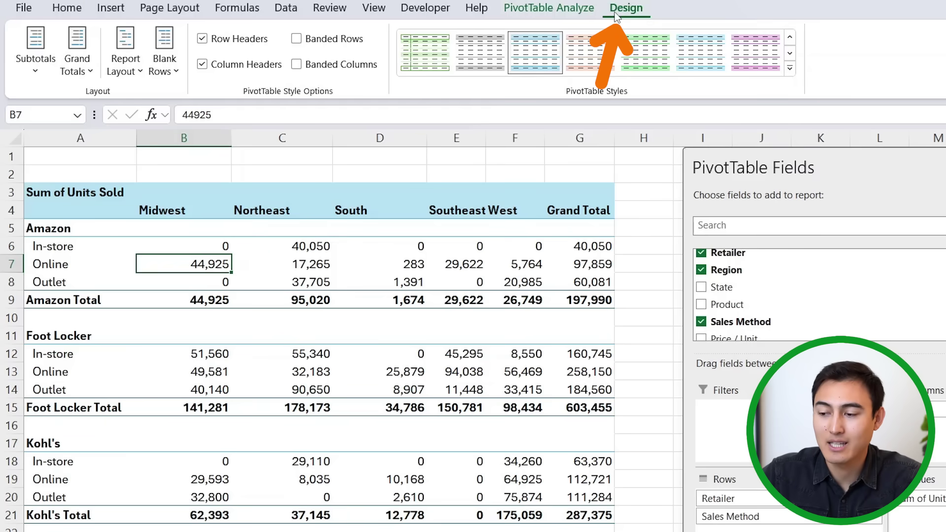
Apply Pivot Style Medium 2 from the PivotTable Styles gallery
{"action": "left_click", "coordinate": [790, 68]}
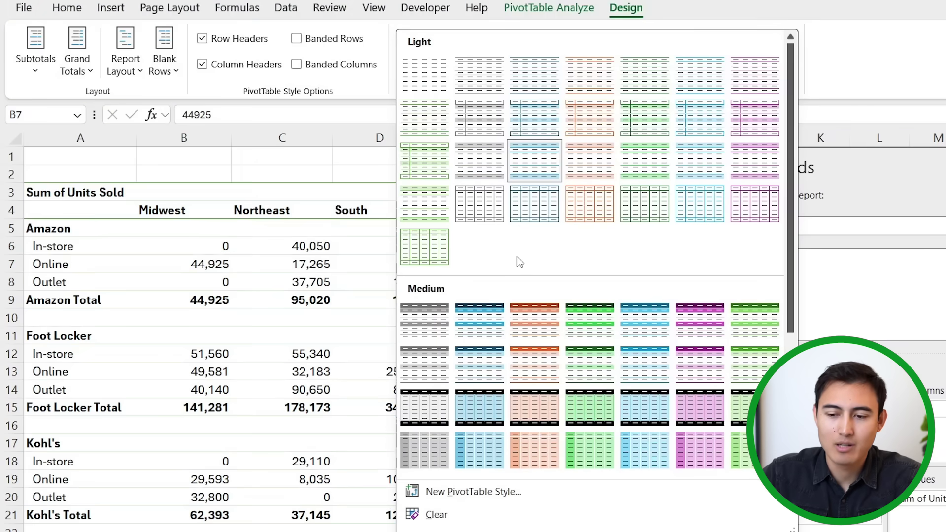
{"action": "scroll", "coordinate": [516, 256], "scroll_direction": "down", "scroll_amount": 3}
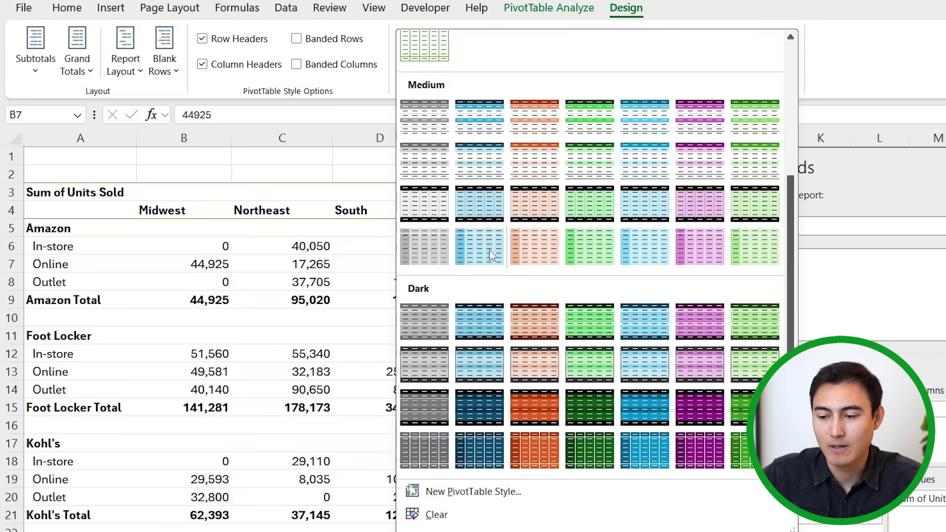
{"action": "left_click", "coordinate": [483, 124]}
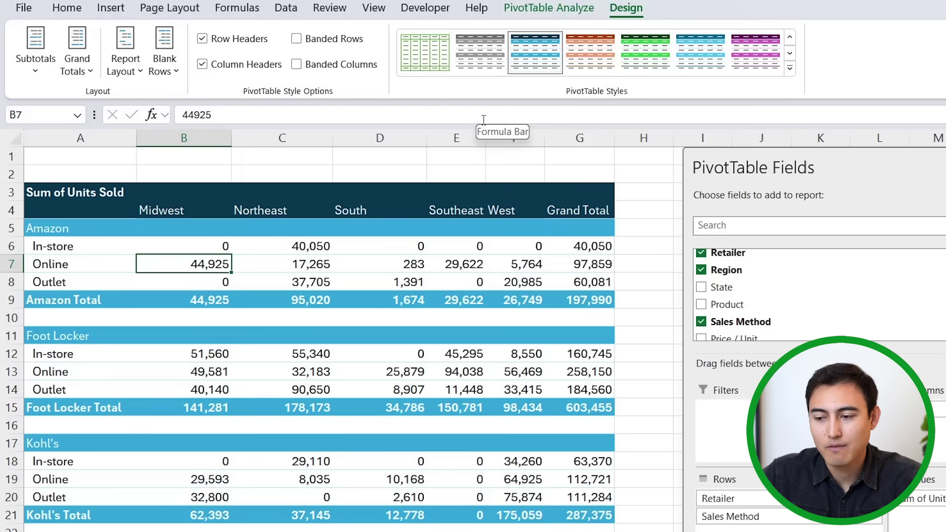
Duplicate the blue pivot style and name the copy Career Principles
{"action": "right_click", "coordinate": [532, 58]}
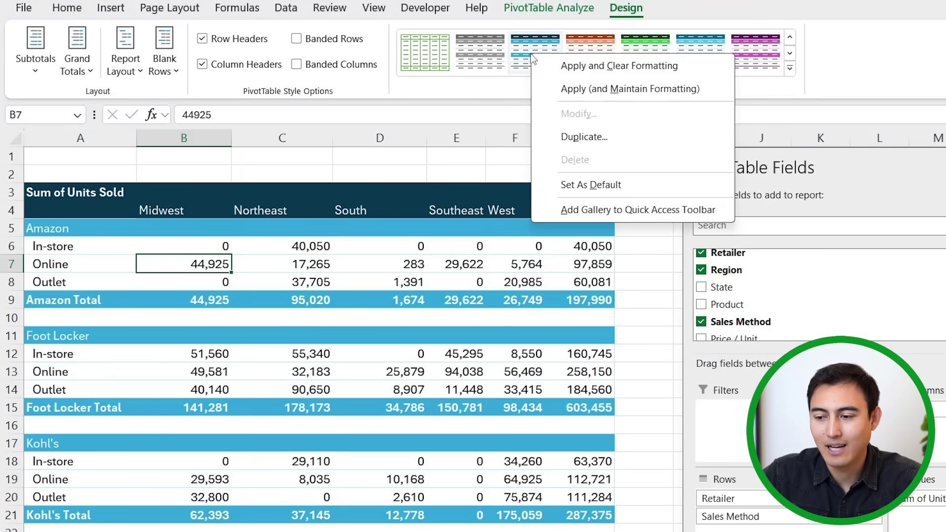
{"action": "left_click", "coordinate": [600, 140]}
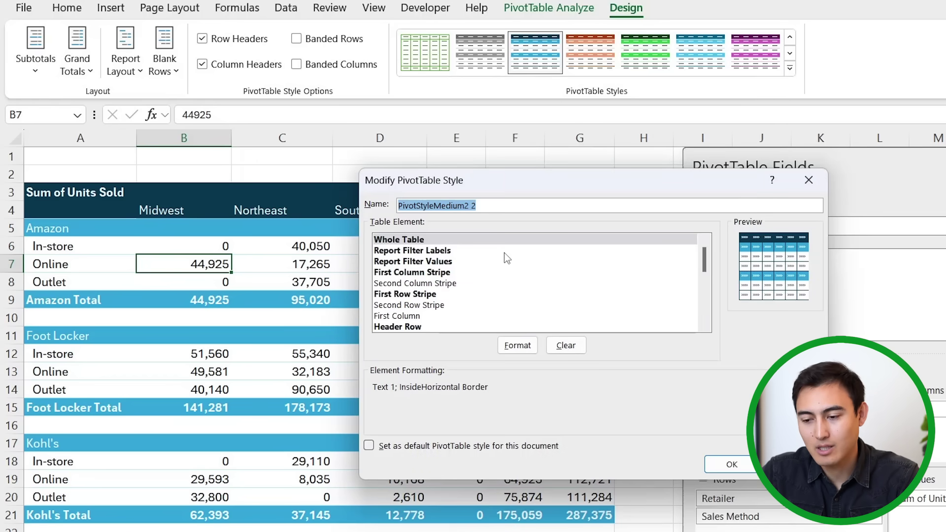
{"action": "type", "text": "Career Principles"}
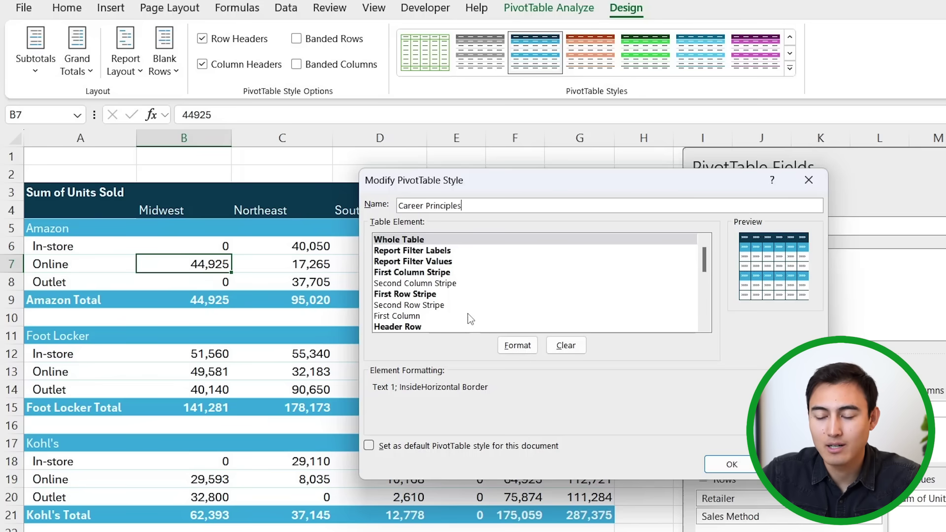
{"action": "scroll", "coordinate": [457, 285], "scroll_direction": "down", "scroll_amount": 3}
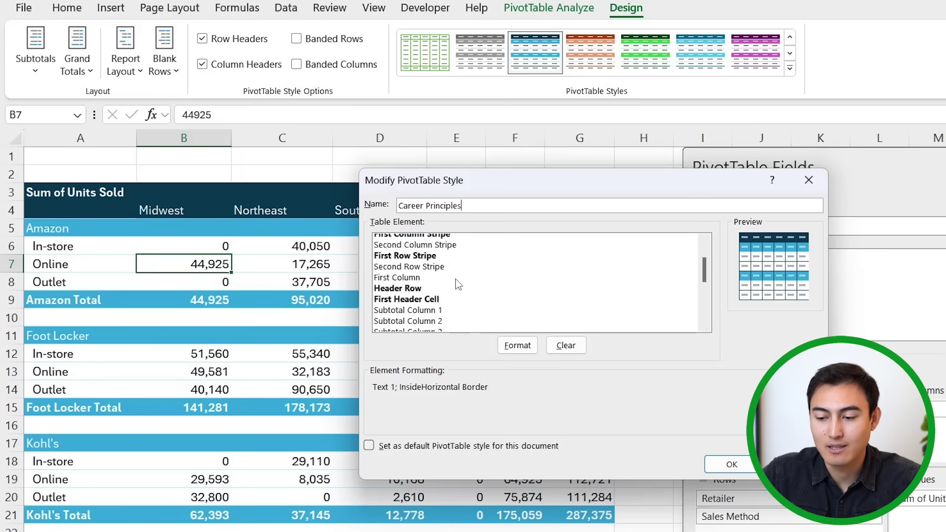
Give Subtotal Row 1 a light yellow fill with automatic font colour and save the style
{"action": "left_click", "coordinate": [393, 316]}
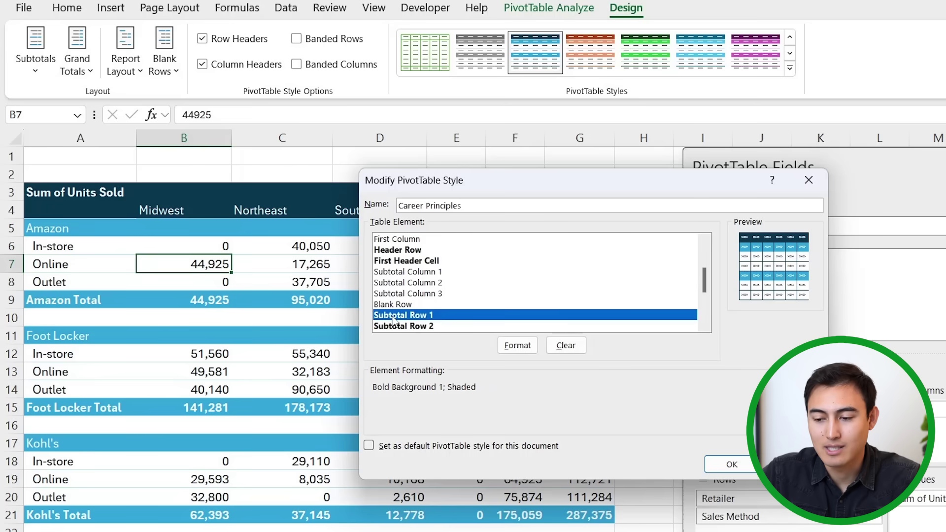
{"action": "left_click", "coordinate": [517, 345]}
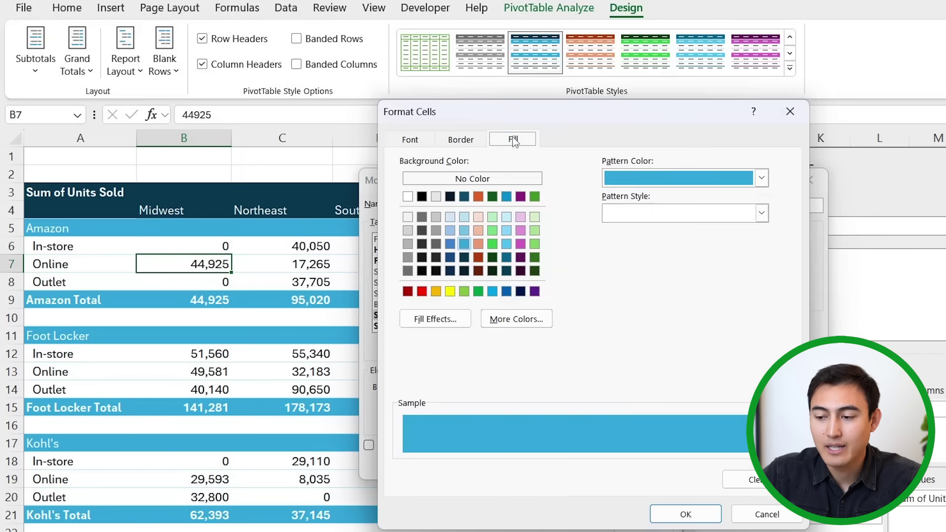
{"action": "left_click", "coordinate": [762, 179]}
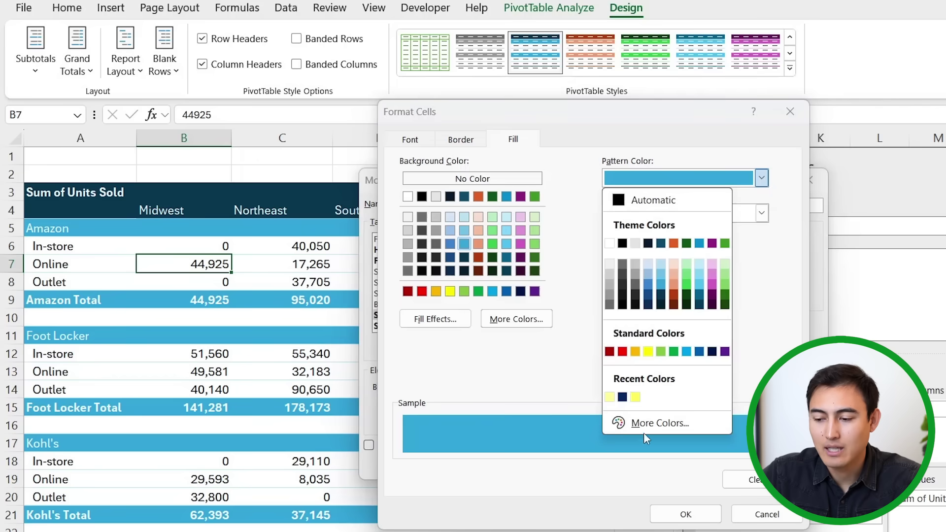
{"action": "left_click", "coordinate": [610, 397]}
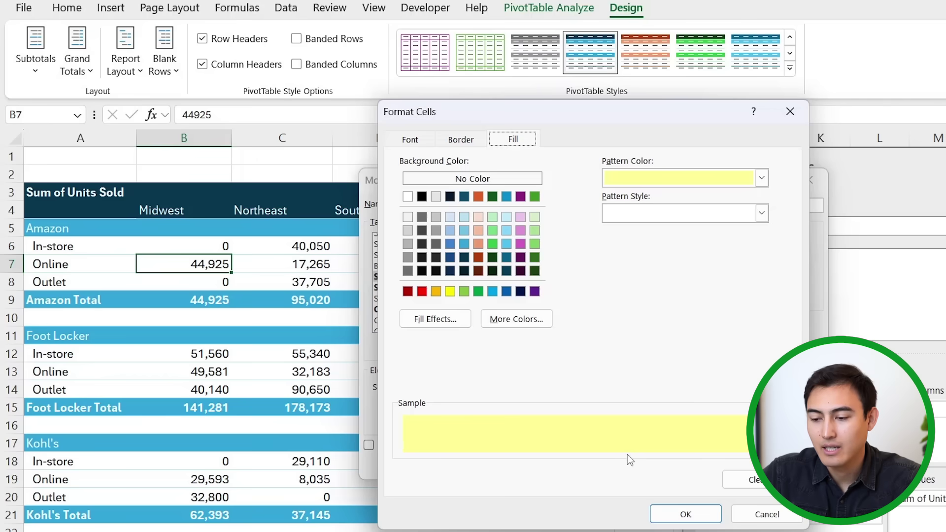
{"action": "left_click", "coordinate": [409, 140]}
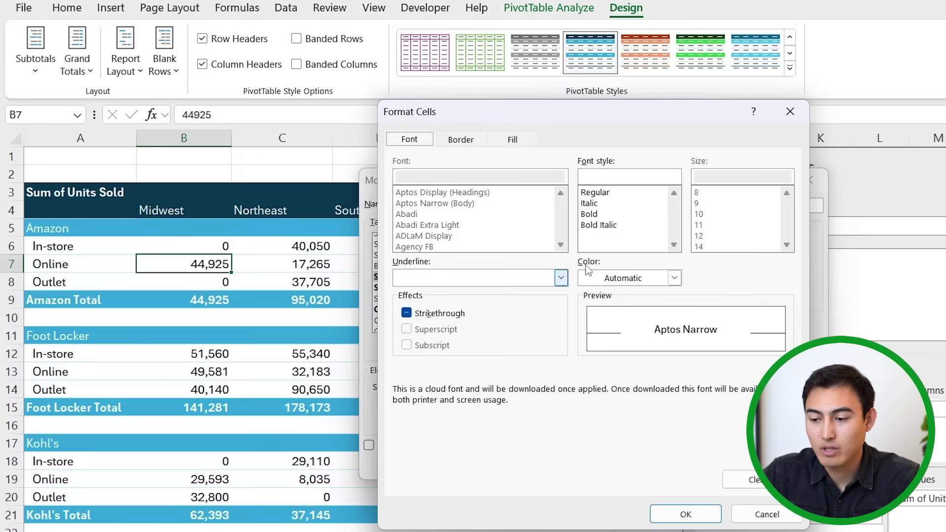
{"action": "left_click", "coordinate": [674, 278]}
{"action": "left_click", "coordinate": [630, 300]}
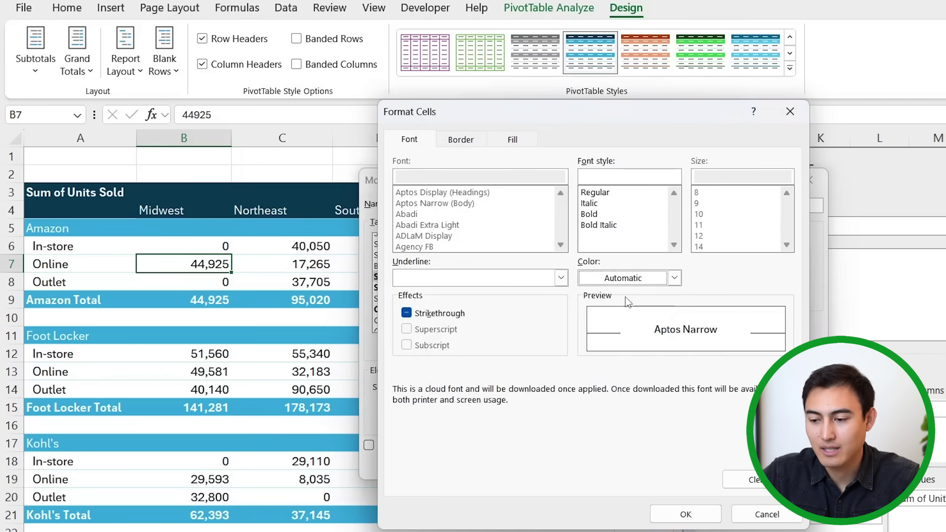
{"action": "left_click", "coordinate": [675, 508]}
{"action": "left_click", "coordinate": [727, 465]}
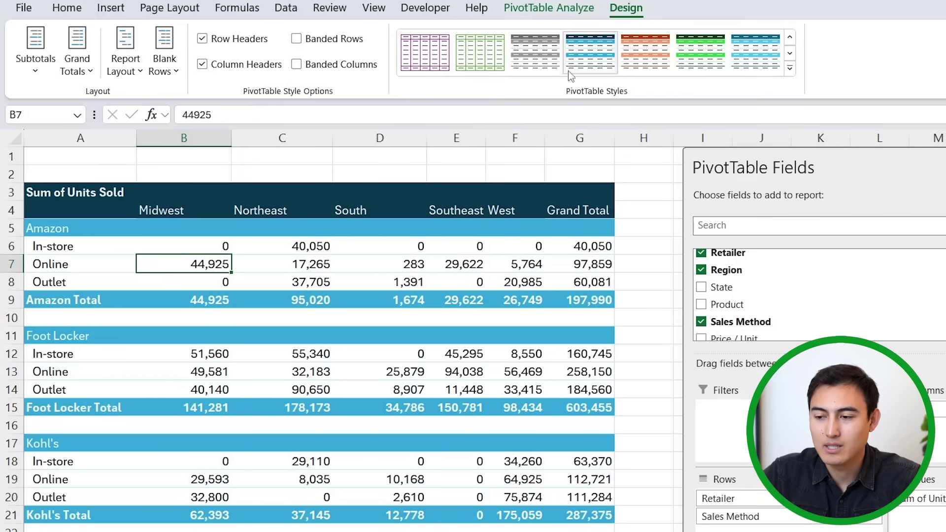
Apply the custom Career Principles style from the Custom section of the styles gallery
{"action": "left_click", "coordinate": [791, 71]}
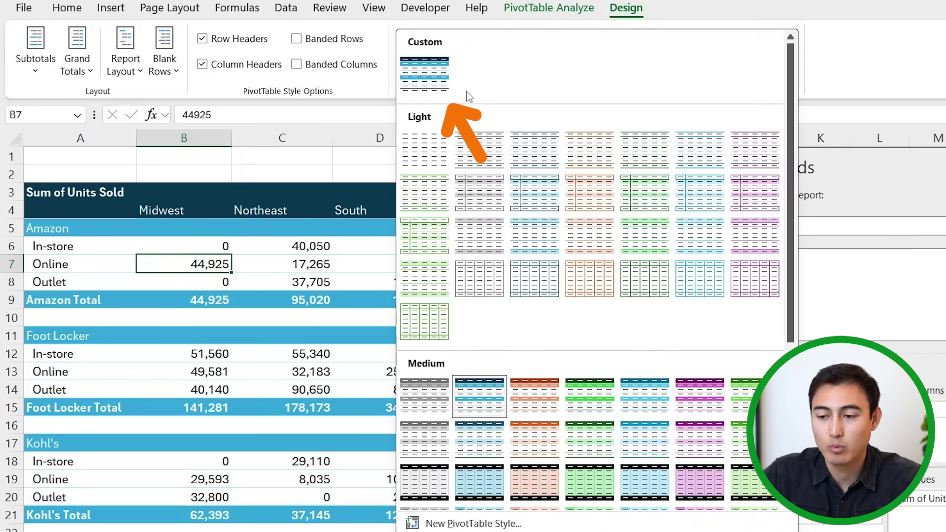
{"action": "left_click", "coordinate": [417, 82]}
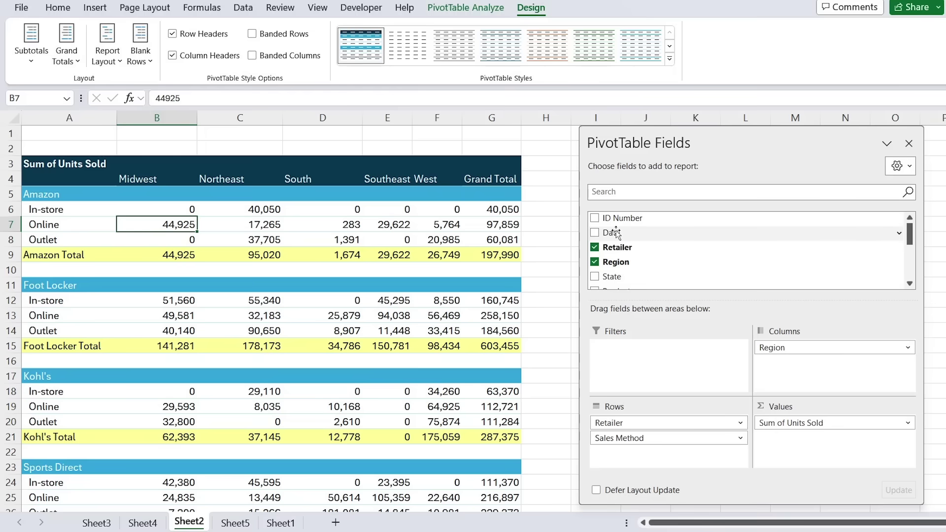
{"action": "left_click_drag", "start_coordinate": [616, 231], "coordinate": [672, 468]}
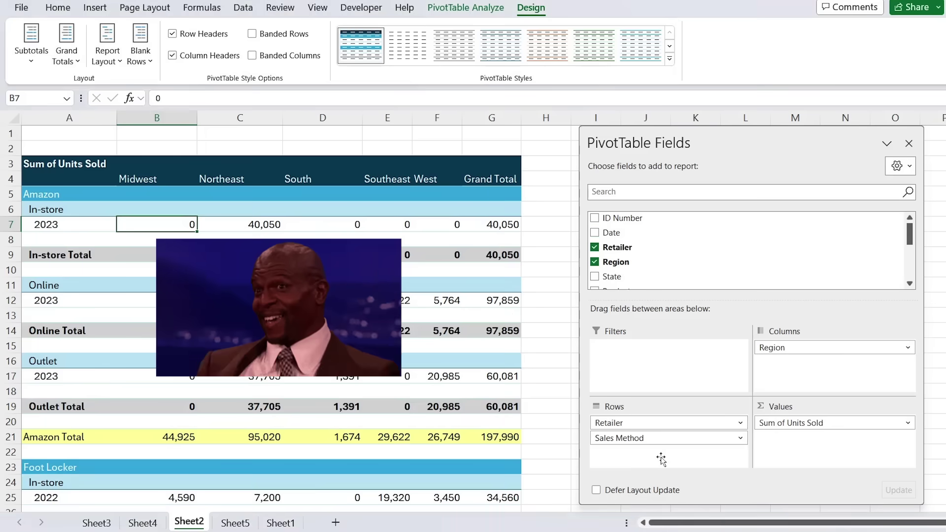
{"action": "scroll", "coordinate": [180, 369], "scroll_direction": "down", "scroll_amount": 14}
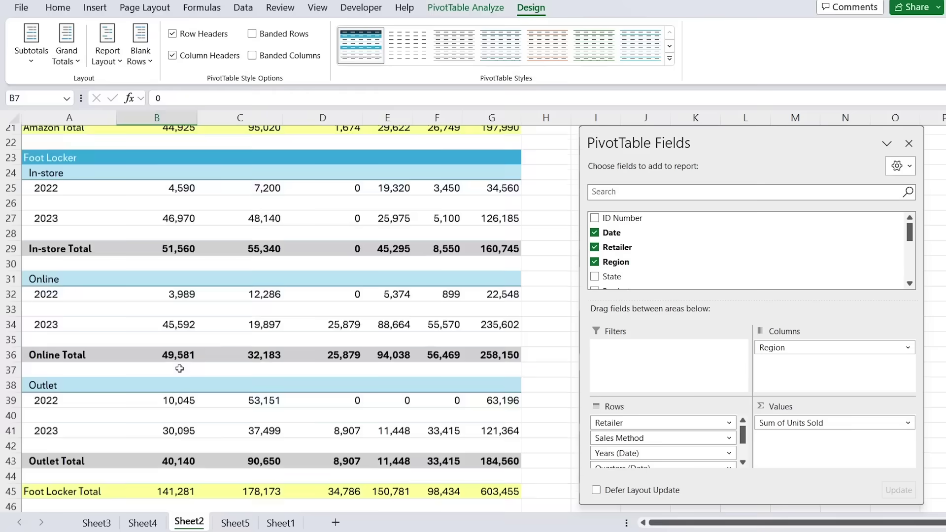
{"action": "scroll", "coordinate": [179, 369], "scroll_direction": "up", "scroll_amount": 14}
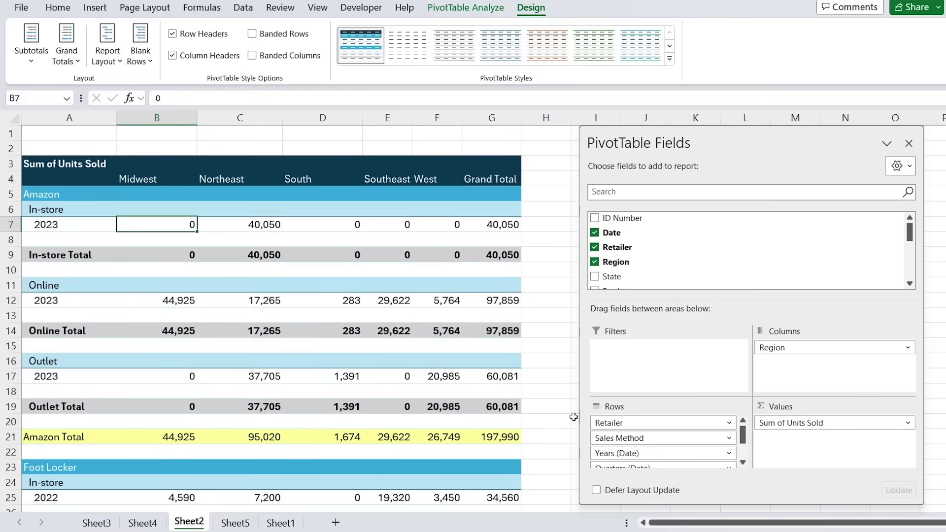
{"action": "left_click_drag", "start_coordinate": [599, 446], "coordinate": [542, 436]}
{"action": "left_click_drag", "start_coordinate": [611, 453], "coordinate": [532, 412]}
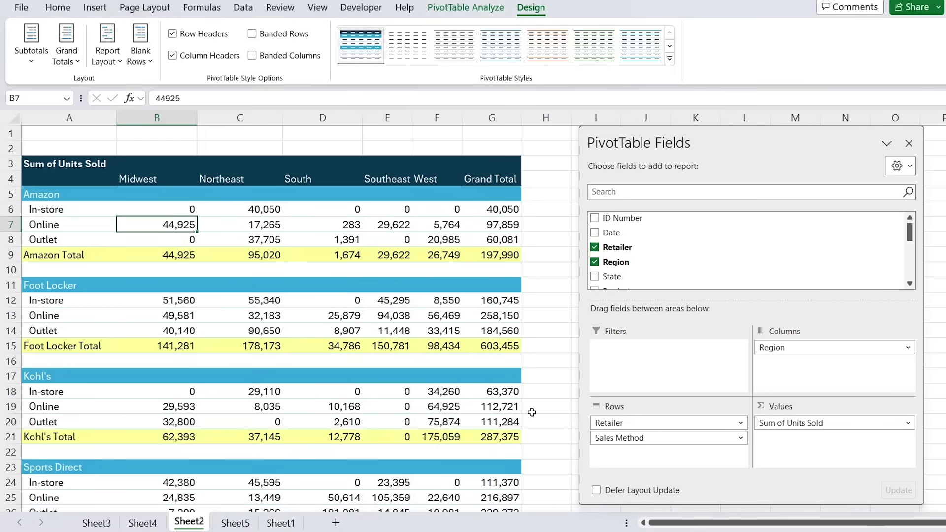
Insert a Date timeline beside the pivot, widen it, and limit it to Q1 2022 through Q3 2024
{"action": "left_click", "coordinate": [469, 11]}
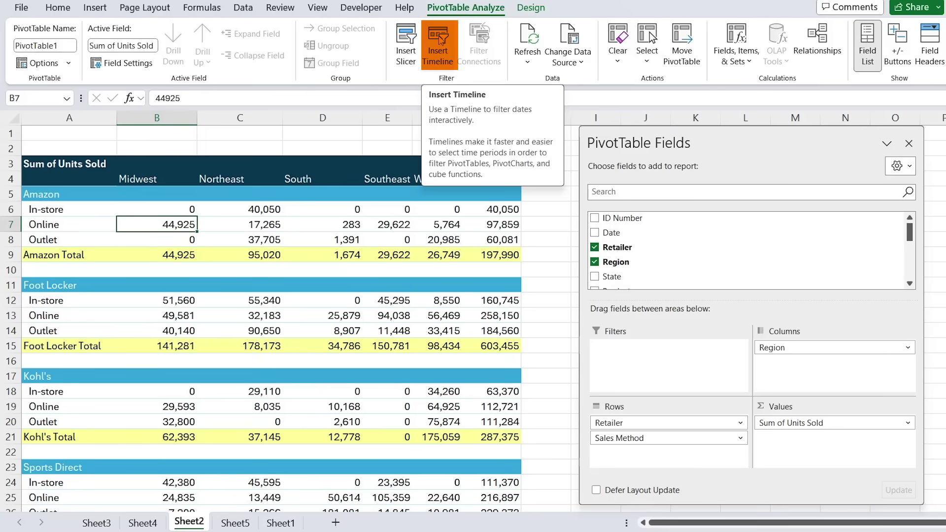
{"action": "left_click", "coordinate": [437, 39]}
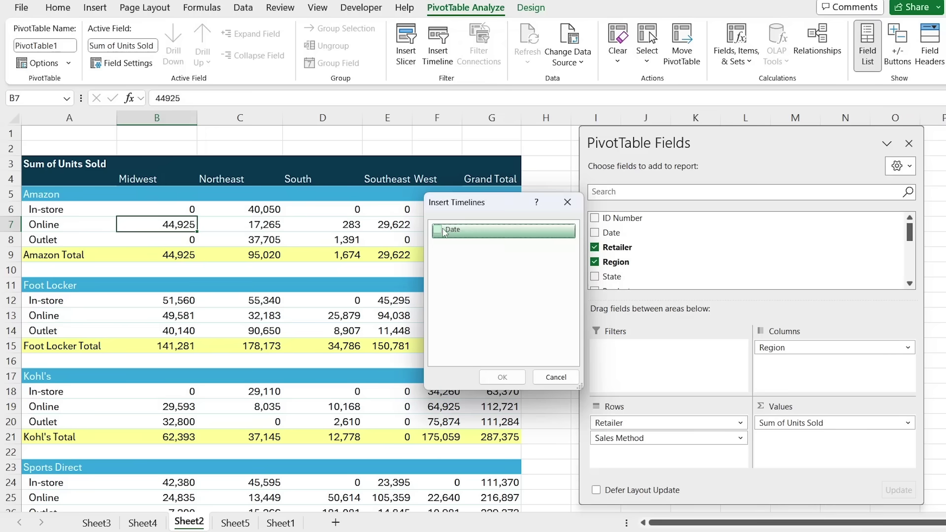
{"action": "left_click", "coordinate": [437, 230]}
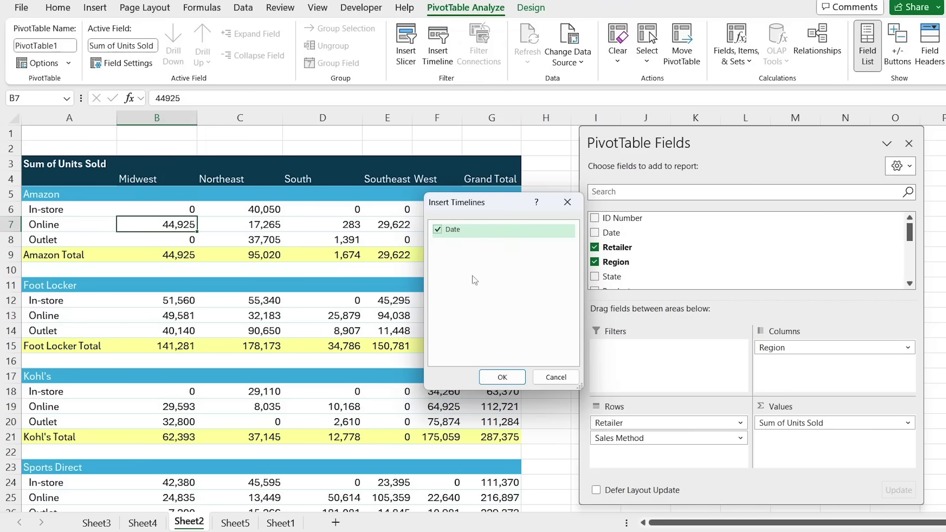
{"action": "left_click", "coordinate": [502, 378]}
{"action": "left_click_drag", "start_coordinate": [480, 277], "coordinate": [631, 156]}
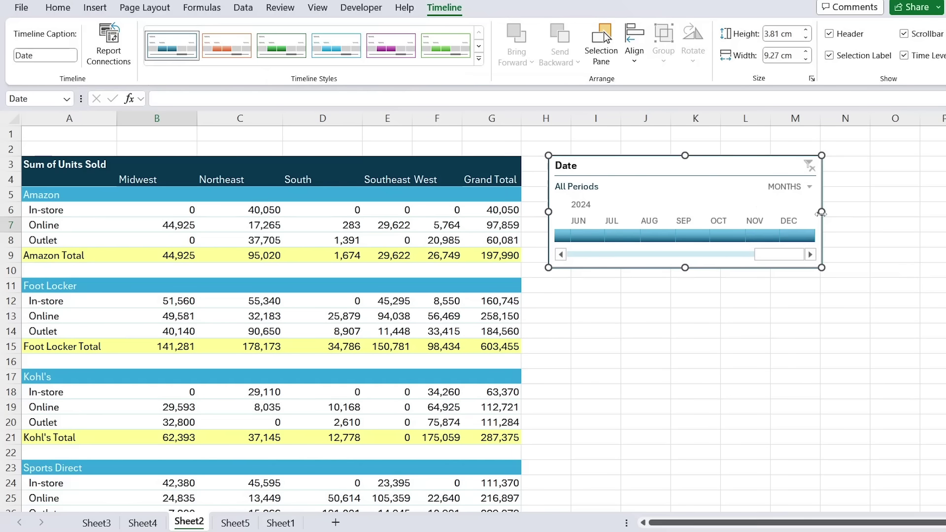
{"action": "left_click_drag", "start_coordinate": [821, 212], "coordinate": [899, 212]}
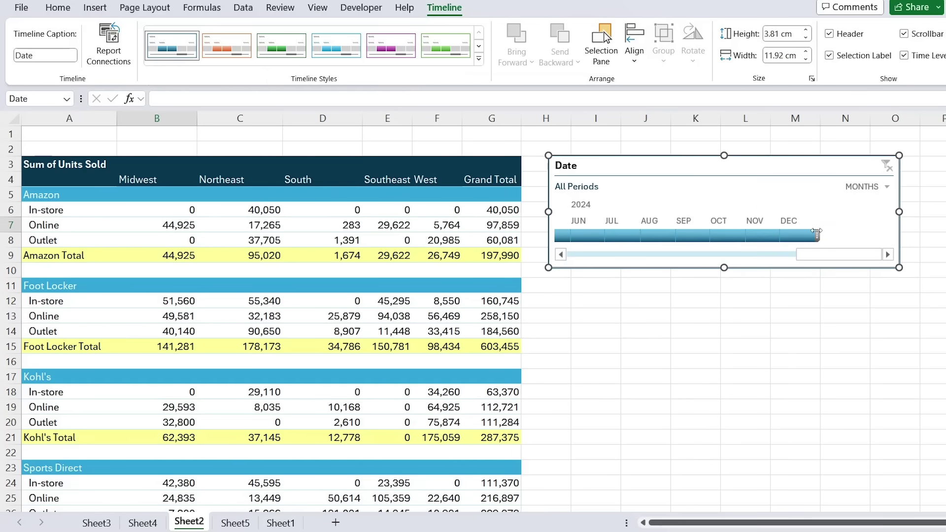
{"action": "left_click_drag", "start_coordinate": [817, 231], "coordinate": [713, 232]}
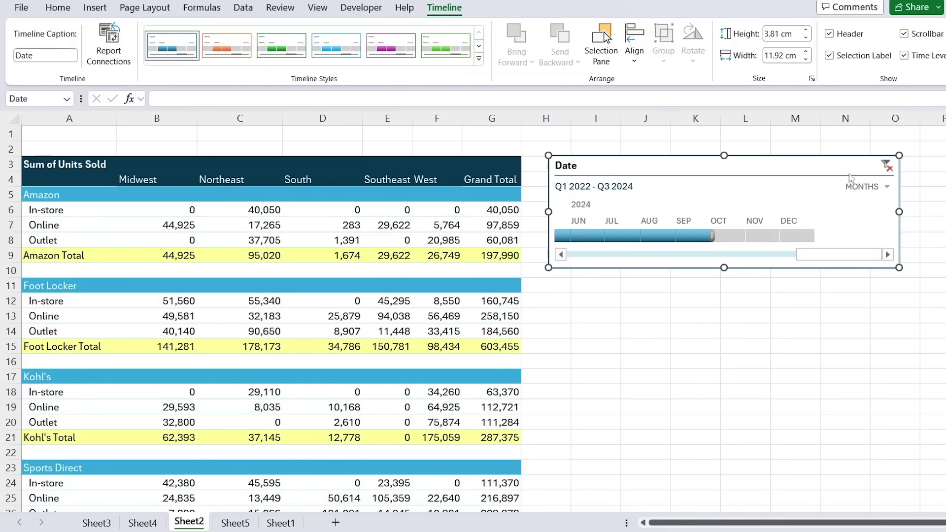
Switch the timeline's time level from months to quarters, then to years
{"action": "left_click", "coordinate": [886, 187]}
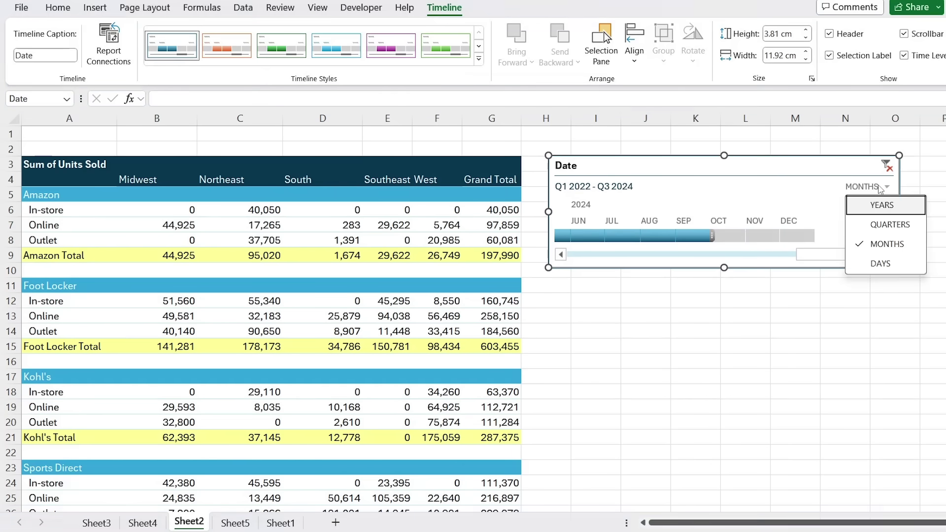
{"action": "left_click", "coordinate": [890, 224]}
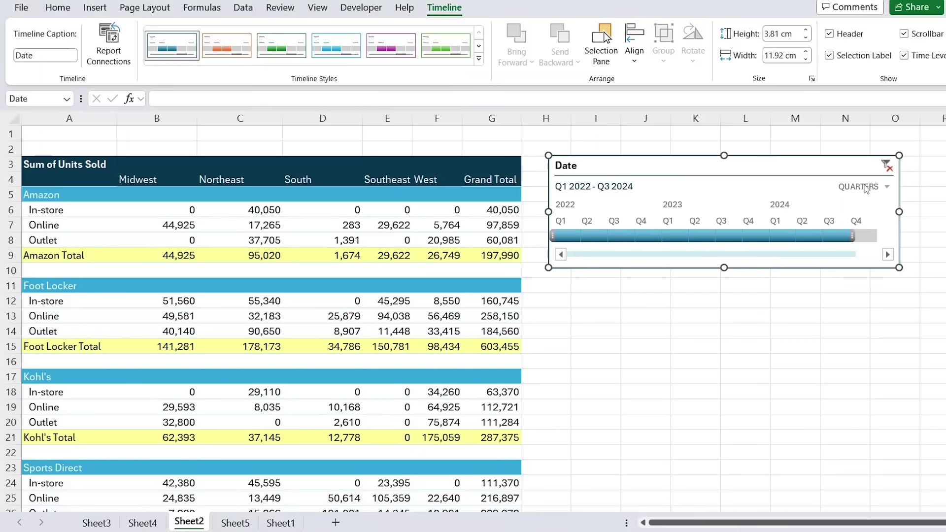
{"action": "left_click", "coordinate": [886, 187]}
{"action": "left_click", "coordinate": [864, 207]}
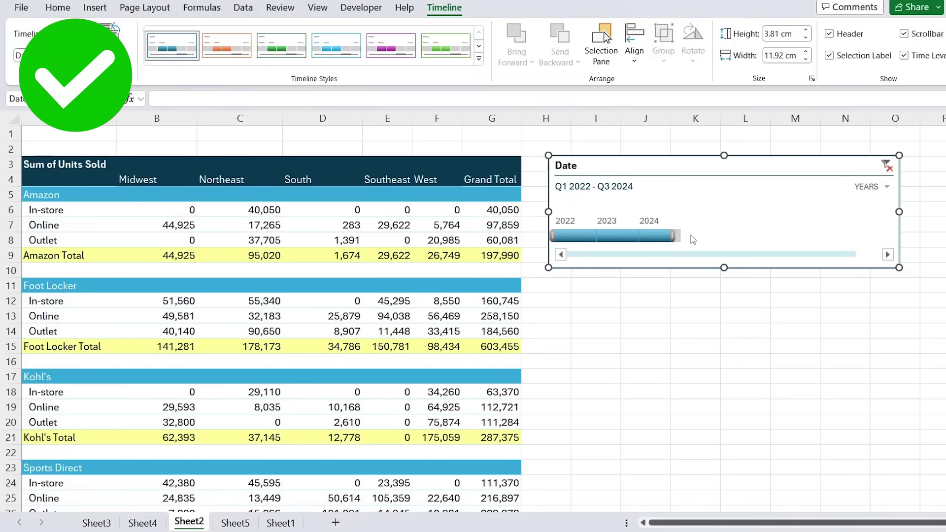
{"action": "left_click", "coordinate": [424, 222]}
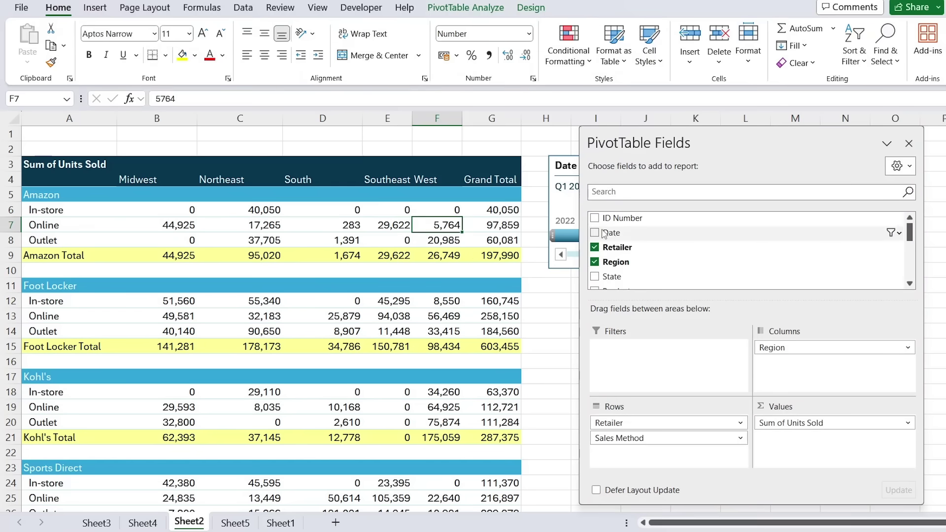
Add Date to the pivot's Filters area and move the timeline to the left of the sheet
{"action": "left_click_drag", "start_coordinate": [604, 234], "coordinate": [631, 353]}
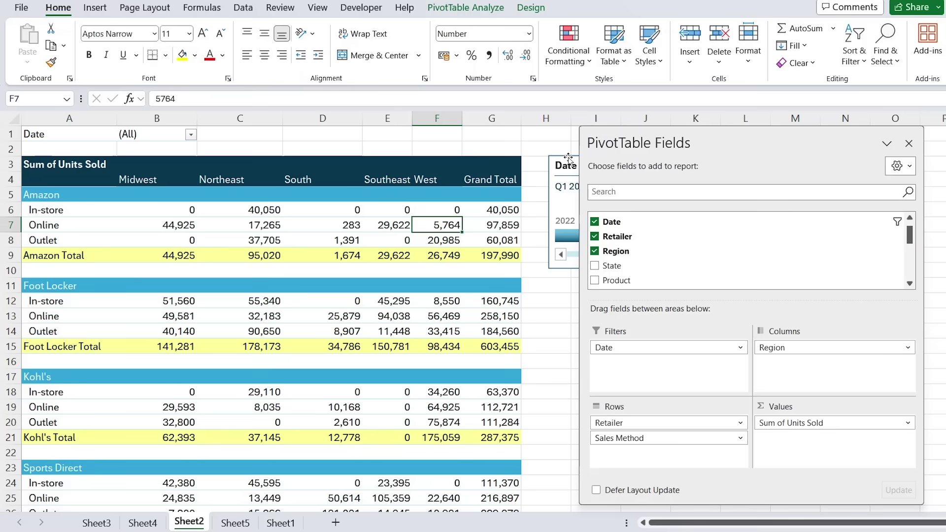
{"action": "left_click_drag", "start_coordinate": [568, 157], "coordinate": [102, 158]}
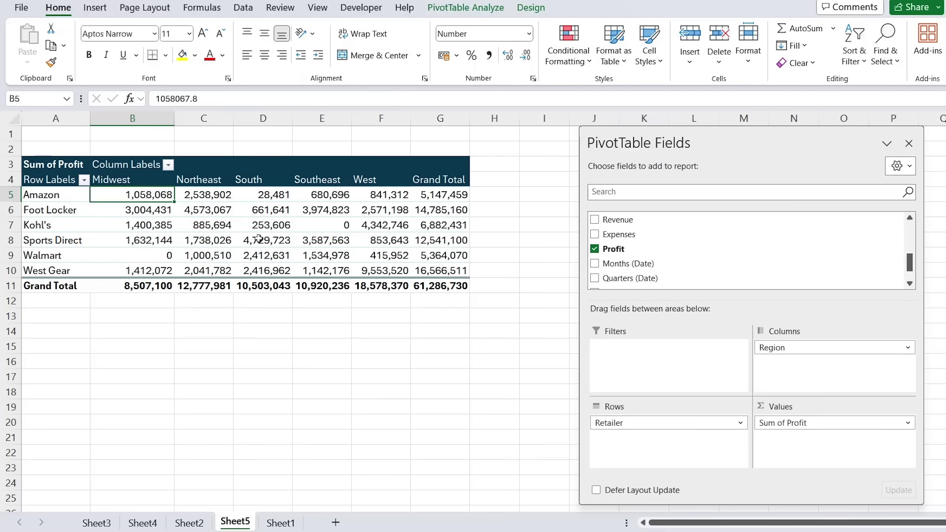
Apply green gradient data bars to the profit values in B5:F10
{"action": "mouse_move", "coordinate": [262, 240]}
{"action": "mouse_move", "coordinate": [152, 194]}
{"action": "left_mouse_down"}
{"action": "mouse_move", "coordinate": [320, 257]}
{"action": "mouse_move", "coordinate": [383, 267]}
{"action": "left_mouse_up"}
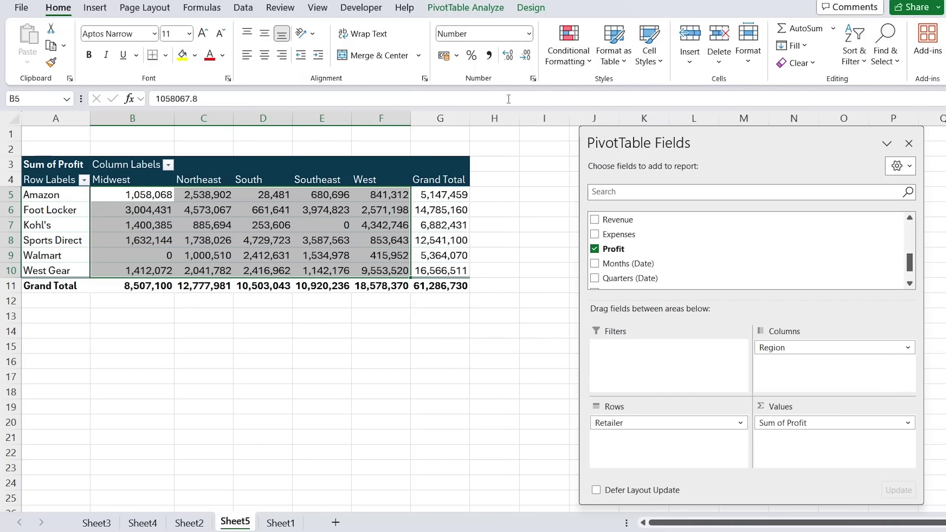
{"action": "left_click", "coordinate": [583, 62]}
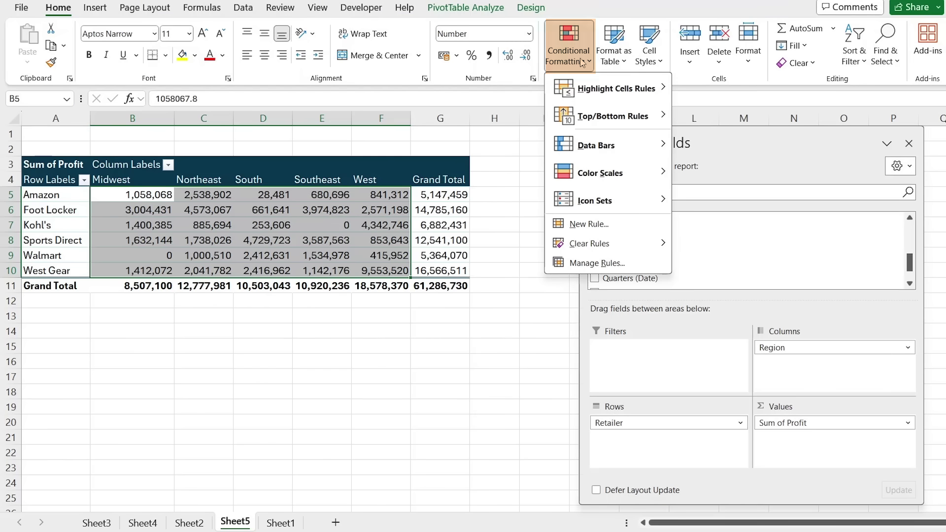
{"action": "mouse_move", "coordinate": [607, 141]}
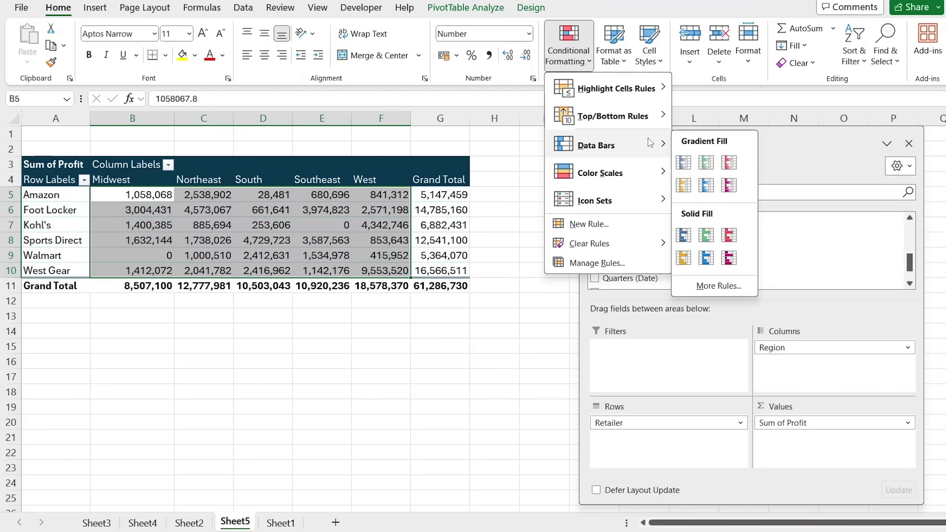
{"action": "left_click", "coordinate": [706, 164]}
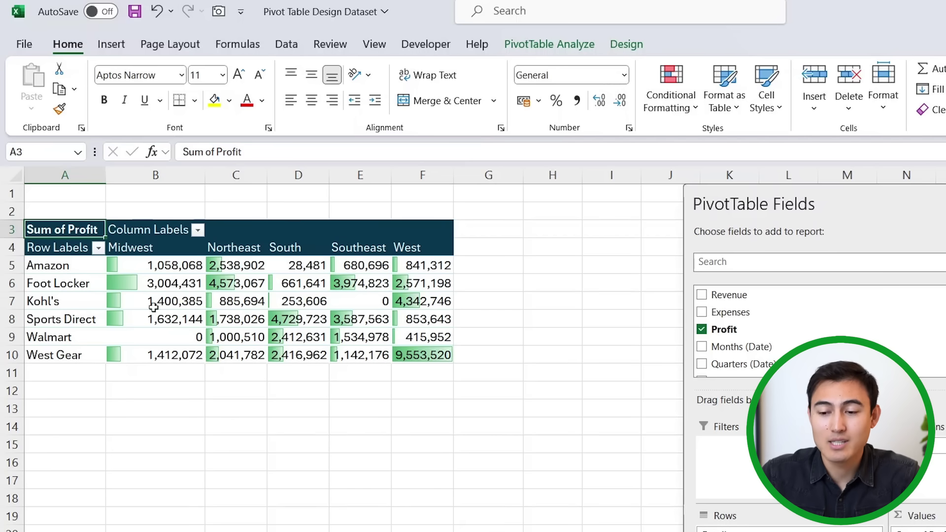
{"action": "mouse_move", "coordinate": [245, 316]}
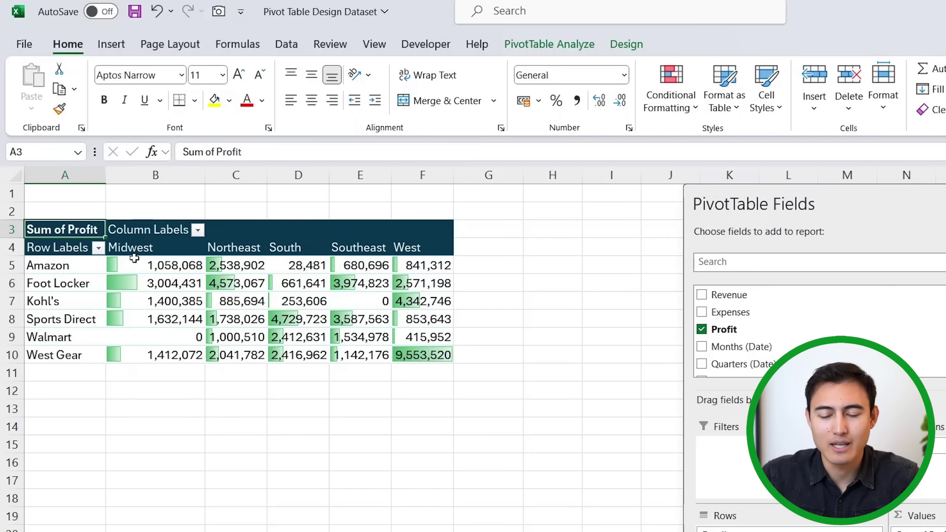
{"action": "mouse_move", "coordinate": [134, 258]}
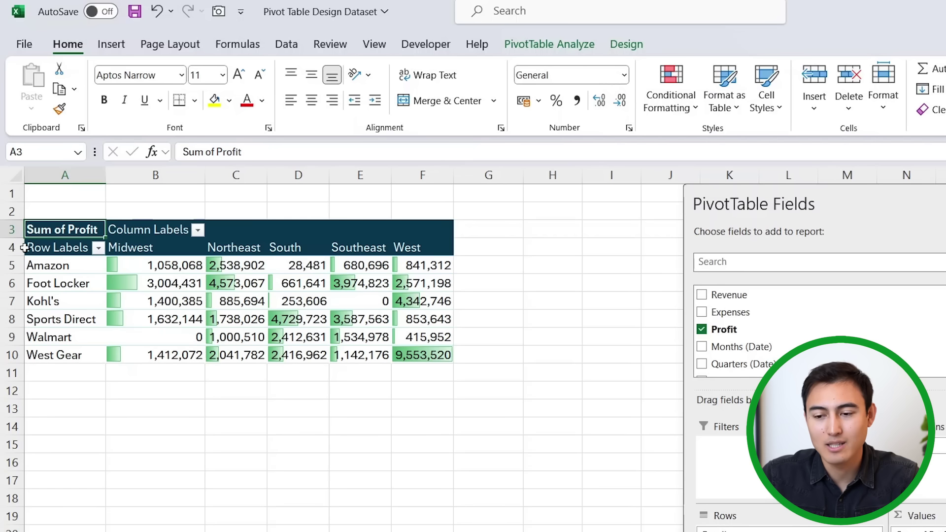
{"action": "mouse_move", "coordinate": [239, 301]}
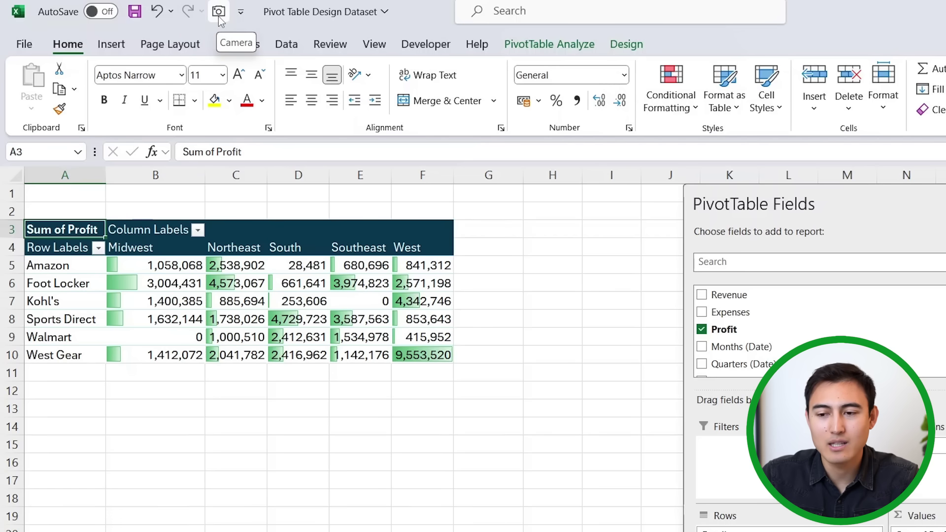
{"action": "left_click", "coordinate": [241, 12]}
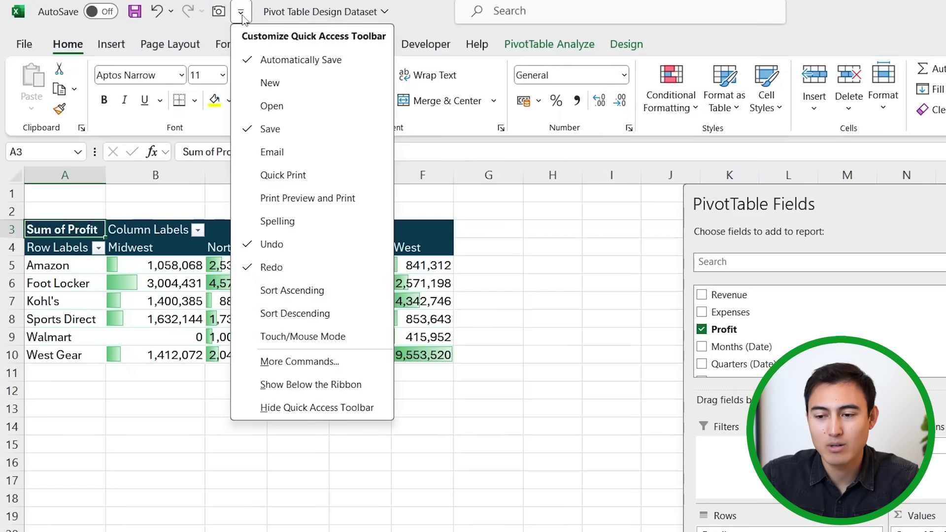
{"action": "left_click", "coordinate": [318, 367]}
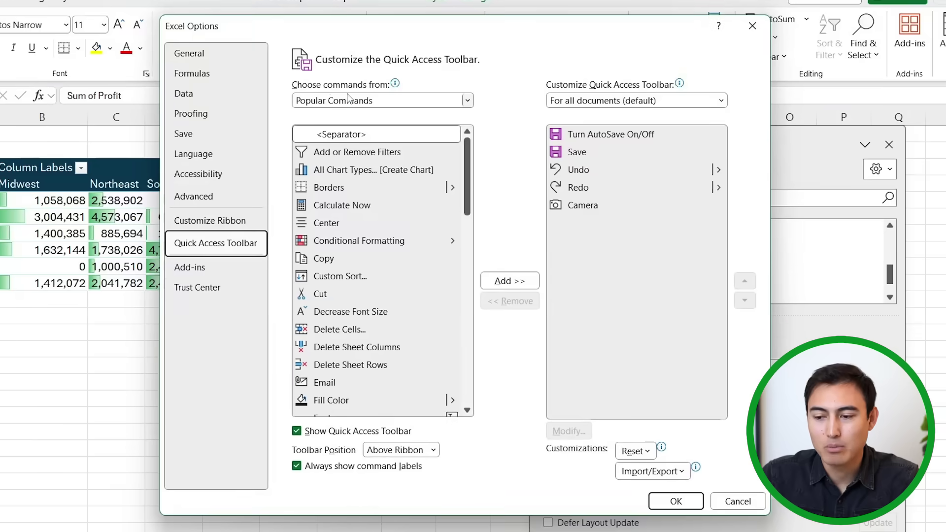
{"action": "left_click", "coordinate": [468, 101]}
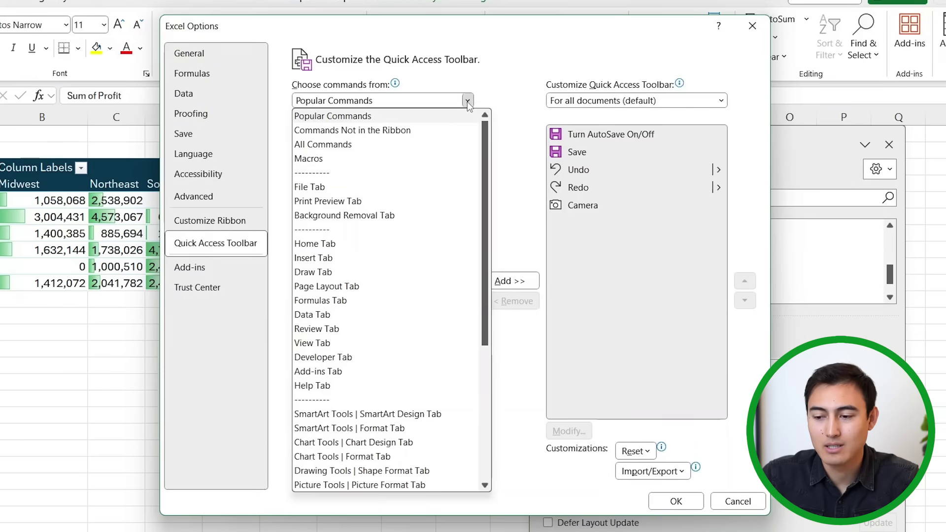
{"action": "key", "text": "Escape"}
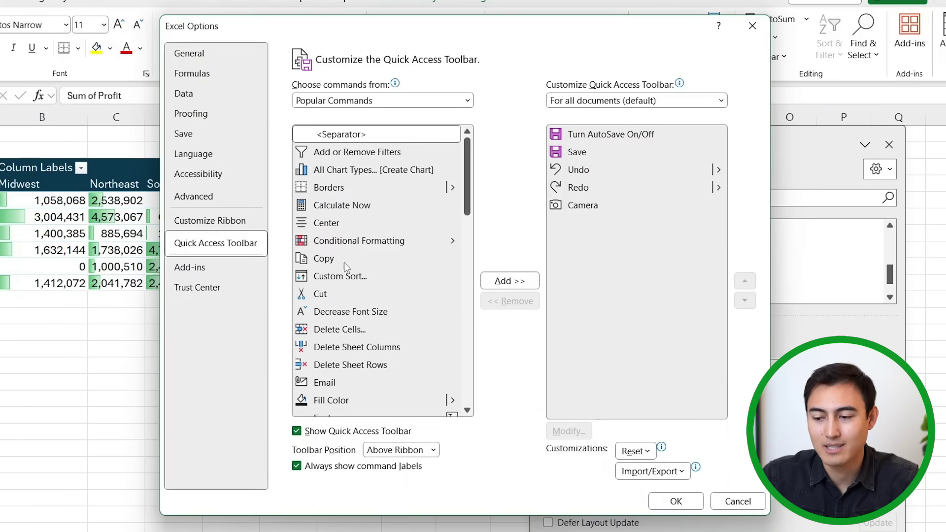
{"action": "key", "text": "Down"}
{"action": "key", "text": "Down"}
{"action": "left_click", "coordinate": [339, 329]}
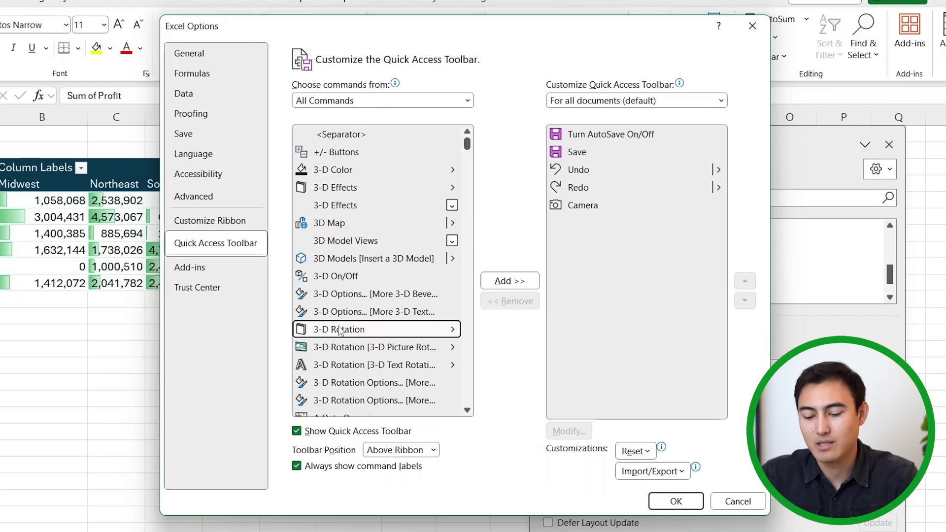
{"action": "type", "text": "cam"}
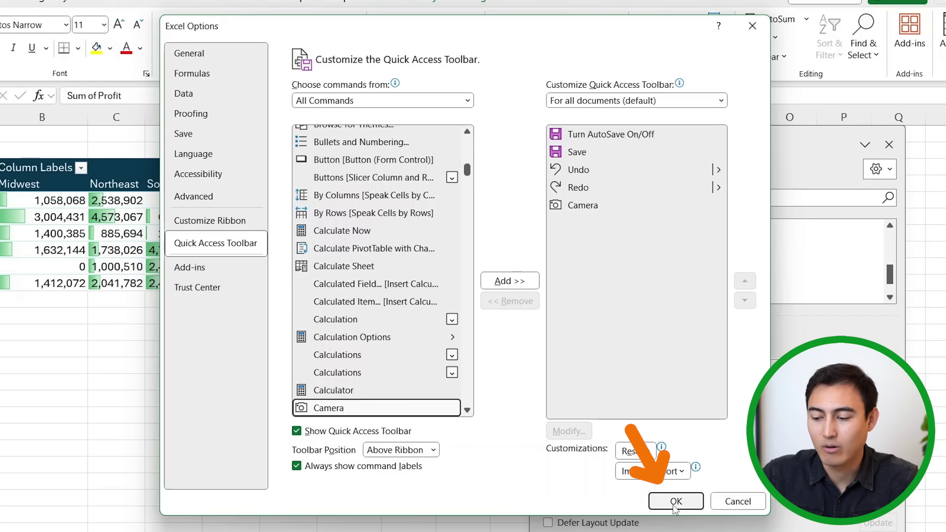
{"action": "left_click", "coordinate": [723, 502]}
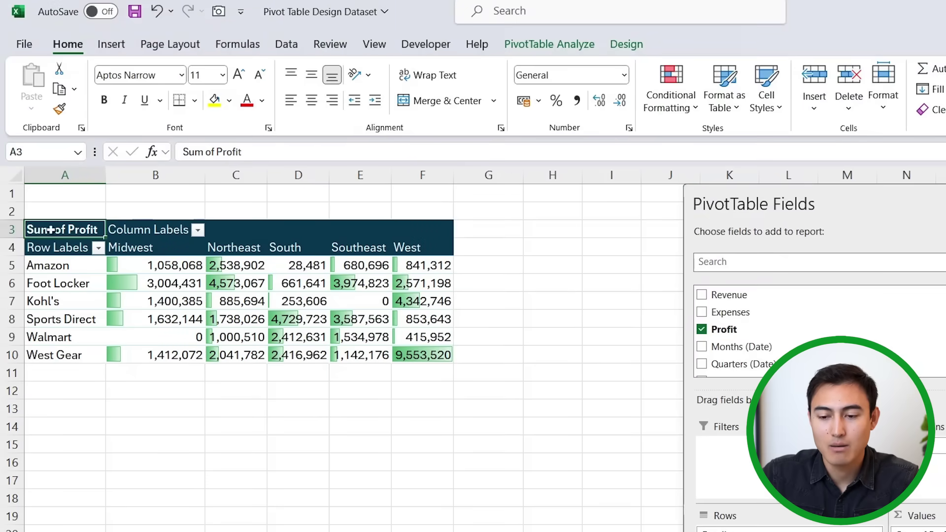
Snapshot the Sum of Profit pivot A3:F10 with Camera and enlarge the picture beside the table from column H
{"action": "left_click_drag", "start_coordinate": [64, 229], "coordinate": [451, 357]}
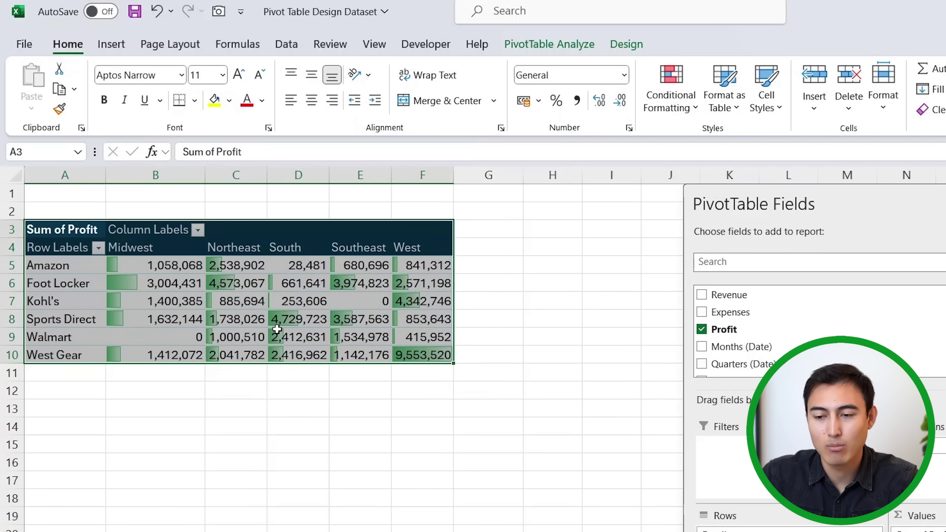
{"action": "left_click", "coordinate": [219, 13]}
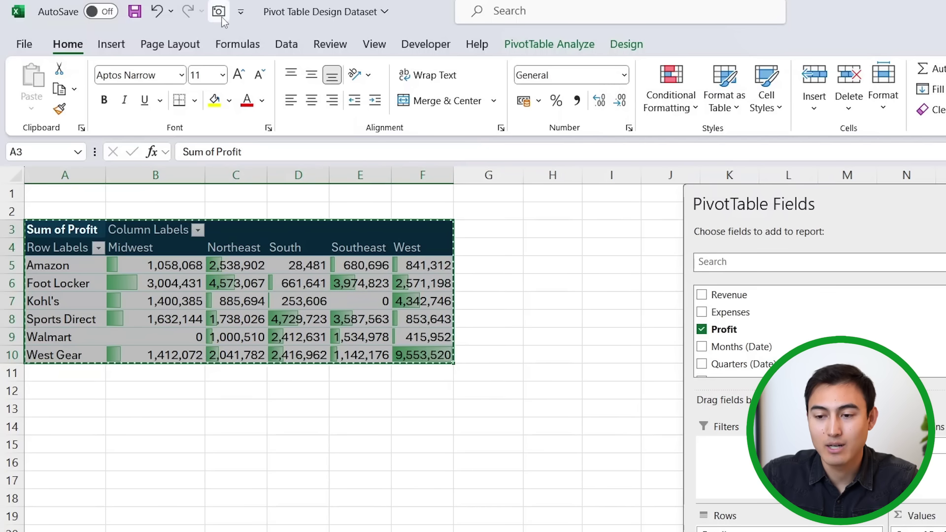
{"action": "left_click", "coordinate": [65, 401]}
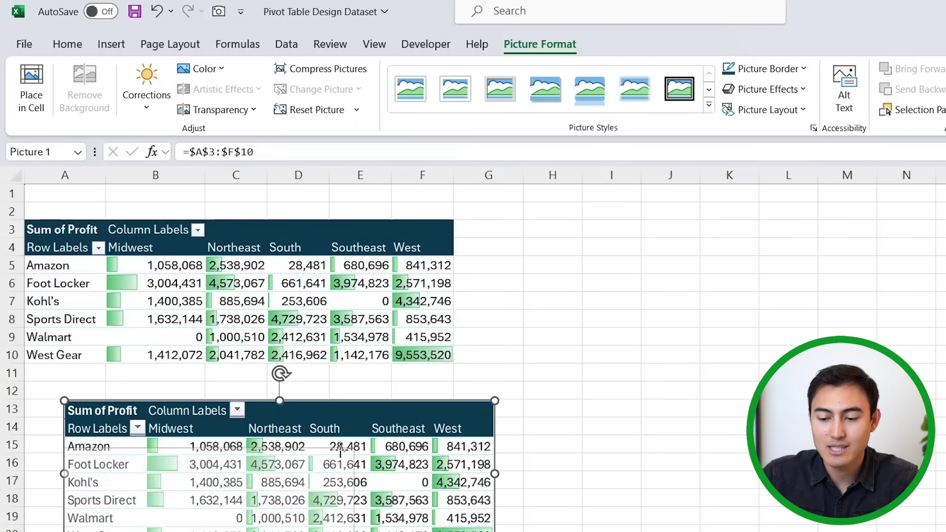
{"action": "left_click_drag", "start_coordinate": [495, 400], "coordinate": [343, 452]}
{"action": "left_click_drag", "start_coordinate": [174, 499], "coordinate": [616, 265]}
{"action": "left_click_drag", "start_coordinate": [783, 310], "coordinate": [925, 388]}
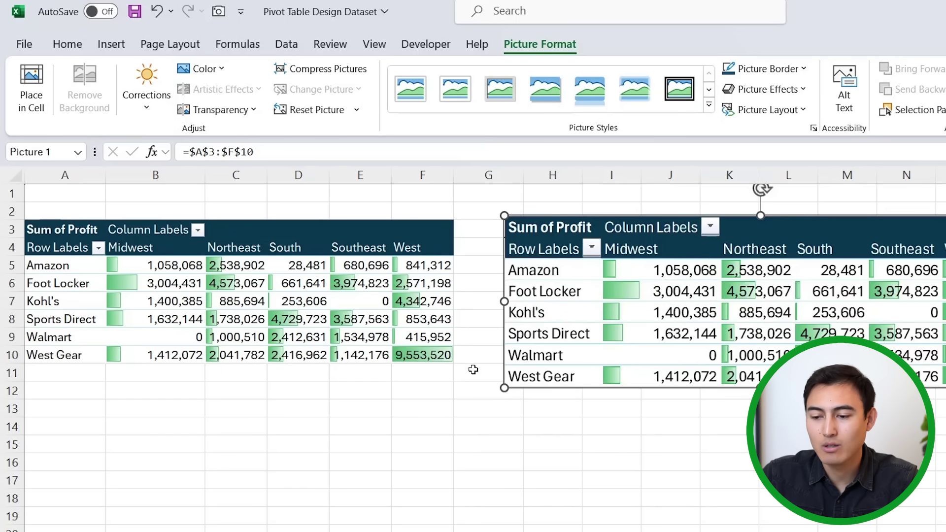
Rename the pivot's South column header to 'South West'
{"action": "left_click", "coordinate": [288, 302]}
{"action": "key", "text": "Up"}
{"action": "key", "text": "Up"}
{"action": "key", "text": "Up"}
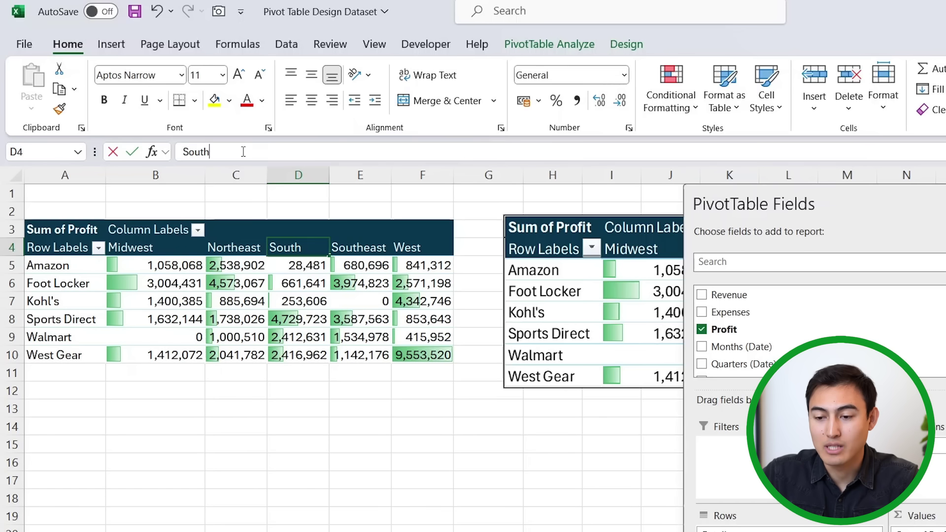
{"action": "left_click", "coordinate": [243, 151]}
{"action": "type", "text": "Est"}
{"action": "key", "text": "Return"}
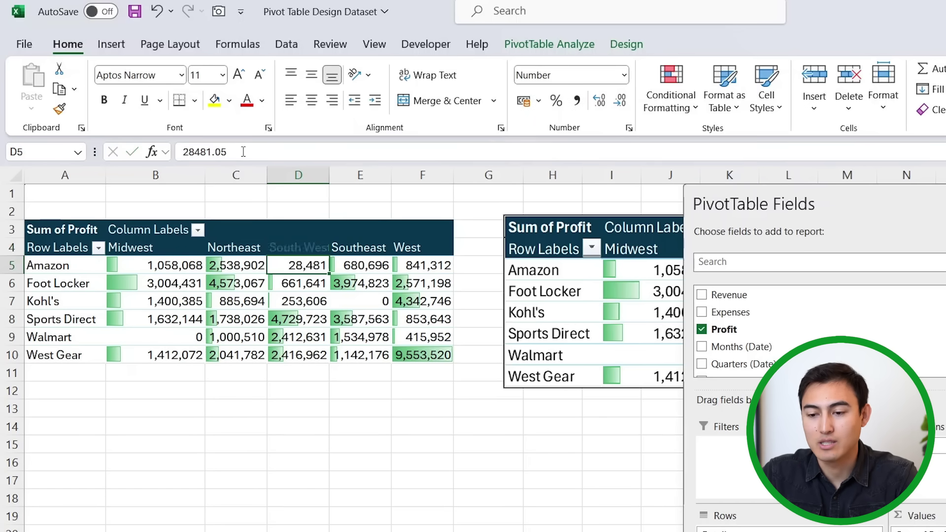
Shrink the linked picture and place it below the pivot table
{"action": "left_click", "coordinate": [625, 225]}
{"action": "left_click_drag", "start_coordinate": [625, 225], "coordinate": [147, 391]}
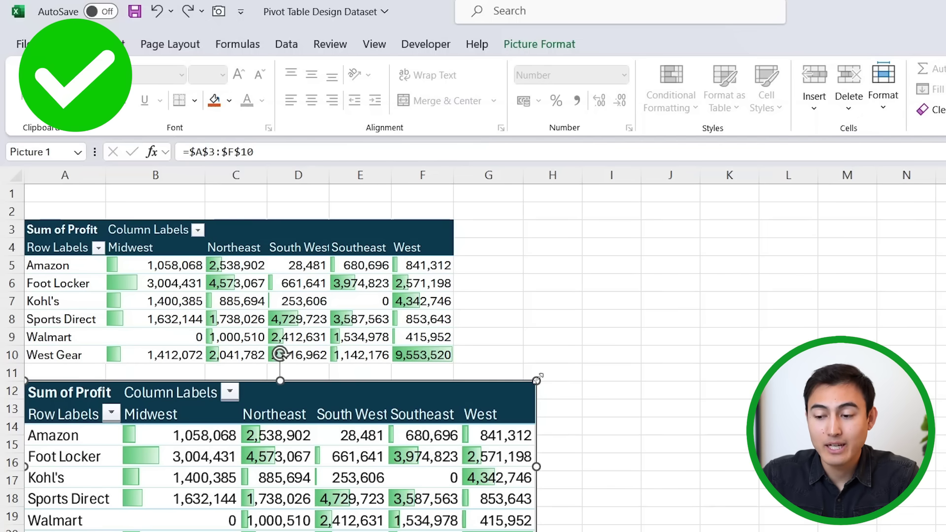
{"action": "left_click_drag", "start_coordinate": [539, 378], "coordinate": [450, 408]}
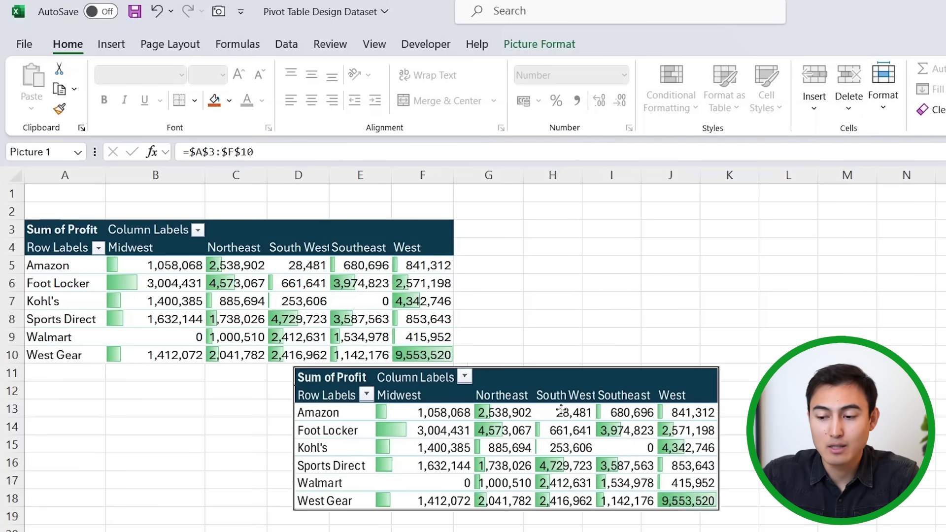